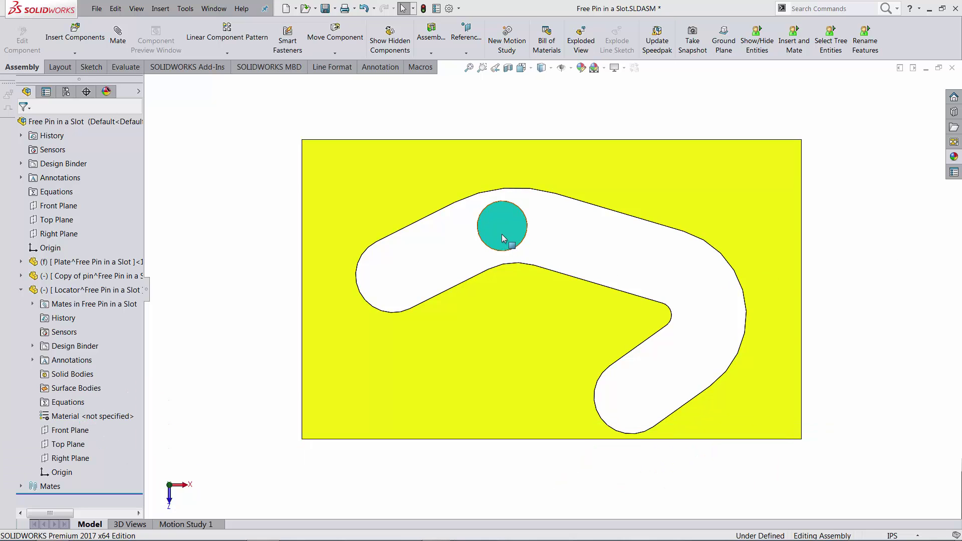
Drag the pin right along the curved slot and around the bend into the upper segment
click(501, 225)
drag(503, 223, 699, 316)
key(Escape)
middle_drag(577, 349, 587, 243)
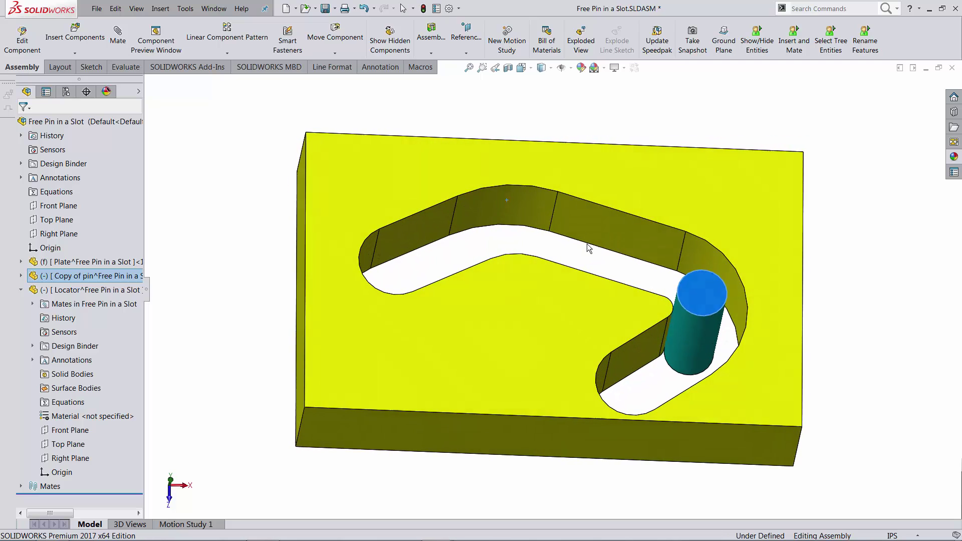
drag(702, 301, 569, 257)
key(Escape)
Slide the pin a little further along the slot, then switch to Pin in Pocket.SLDASM
middle_drag(714, 372, 701, 397)
drag(553, 244, 595, 241)
key(Escape)
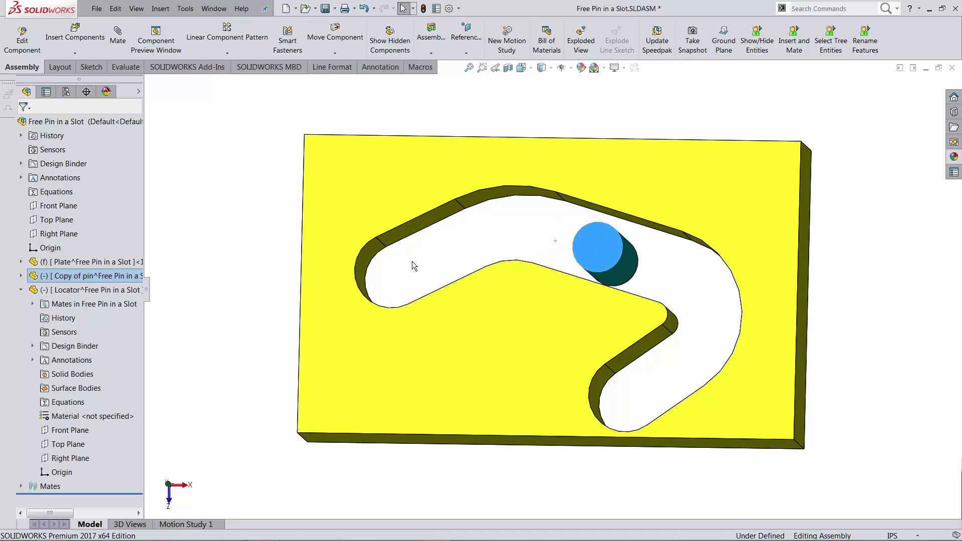
click(886, 295)
key(ctrl+Tab)
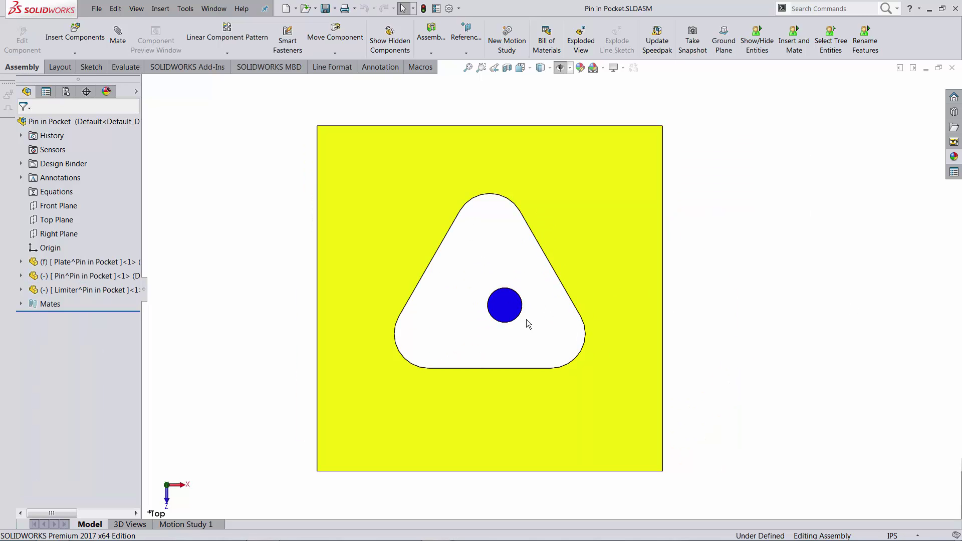
Drag the pin around the triangular pocket, then switch to Free Pin in a Slot - Start.SLDASM
drag(508, 306, 497, 368)
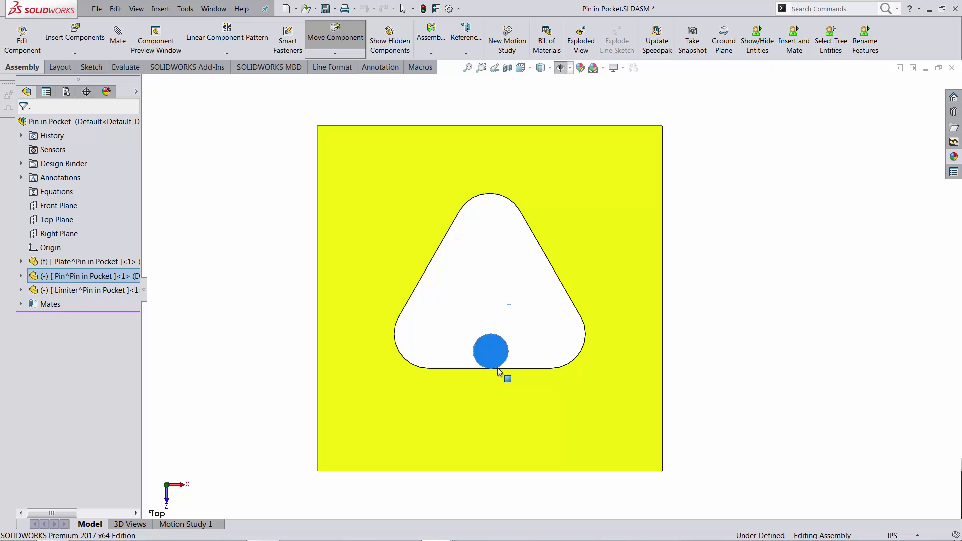
key(Escape)
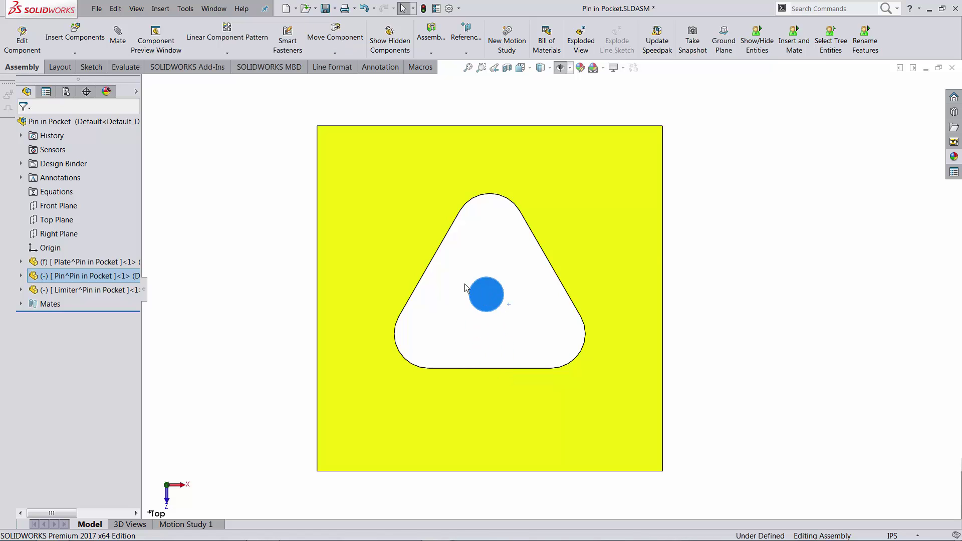
click(214, 8)
click(305, 140)
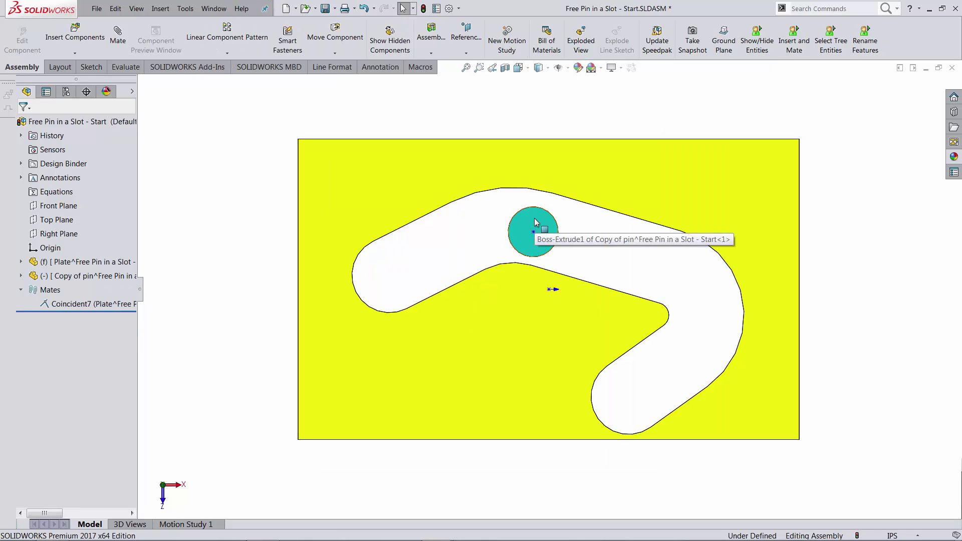
Move the pin up against the slot's upper edge and tilt the view to show plate thickness
click(535, 222)
mouse_move(548, 213)
mouse_down()
mouse_move(620, 125)
mouse_move(548, 335)
mouse_move(554, 221)
mouse_up()
key(Escape)
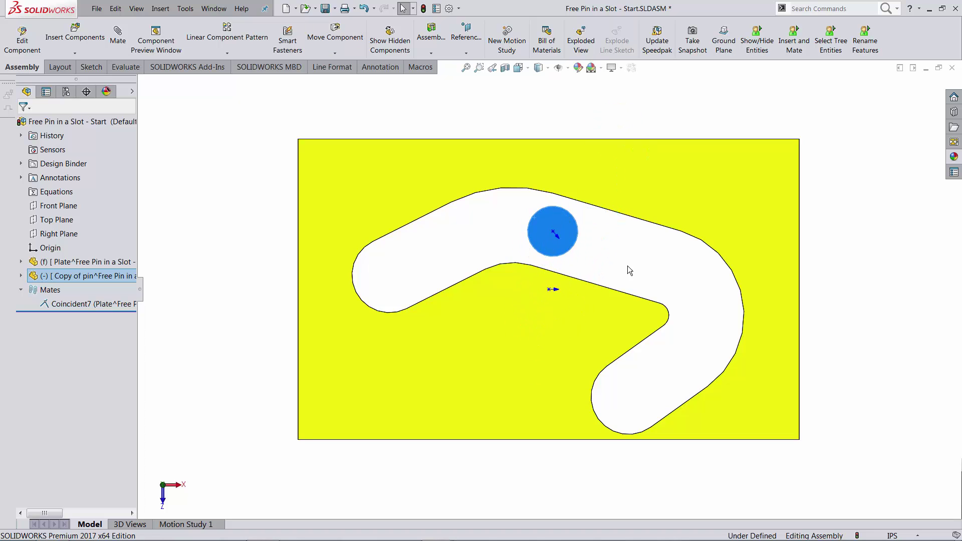
key(Escape)
middle_drag(674, 275, 673, 269)
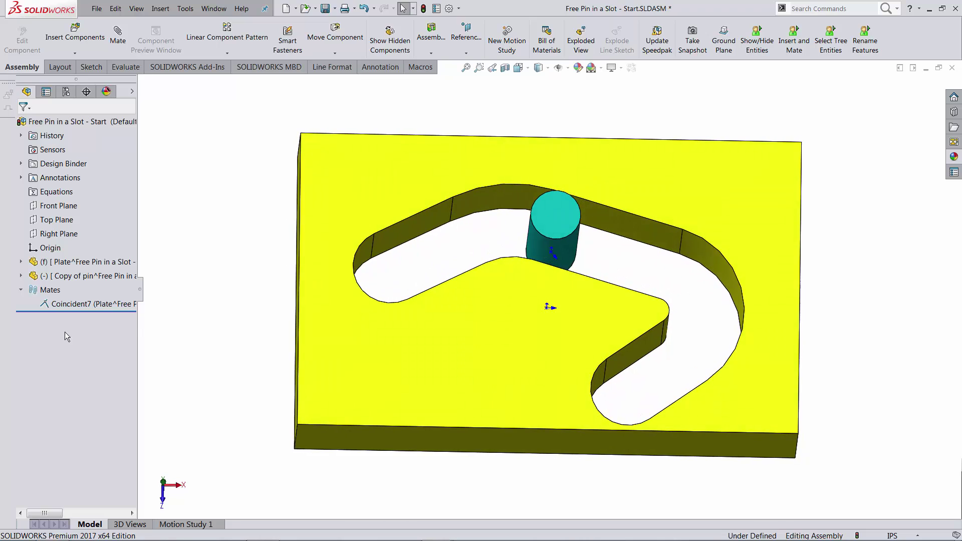
Inspect the Coincident7 mate, selecting the plate's top face and the pin's 1.000in edge
click(70, 303)
middle_drag(466, 416, 595, 233)
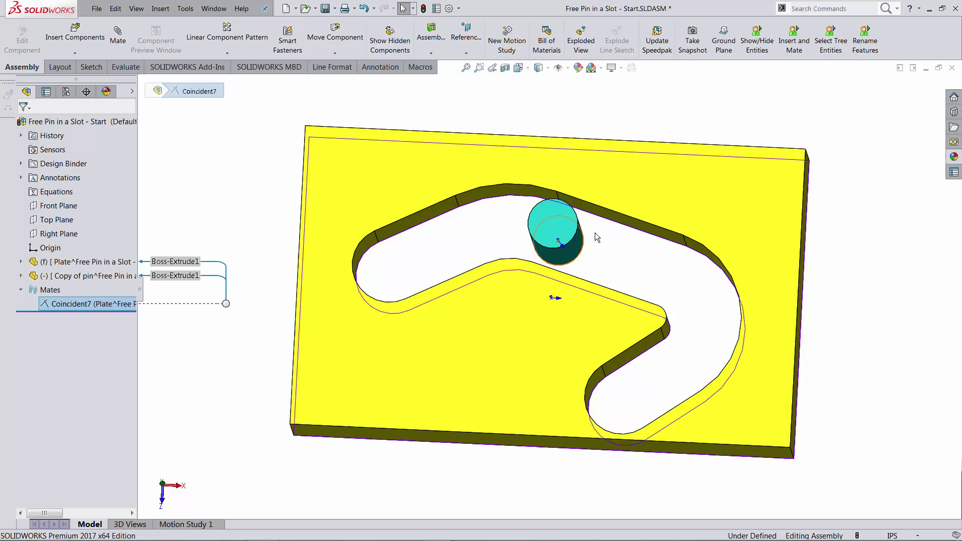
drag(559, 237, 589, 258)
click(551, 336)
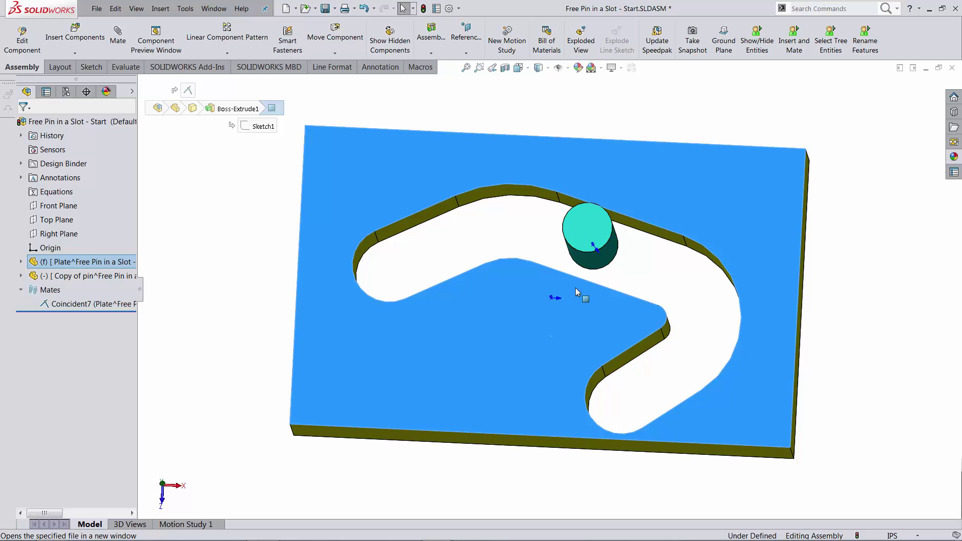
click(584, 249)
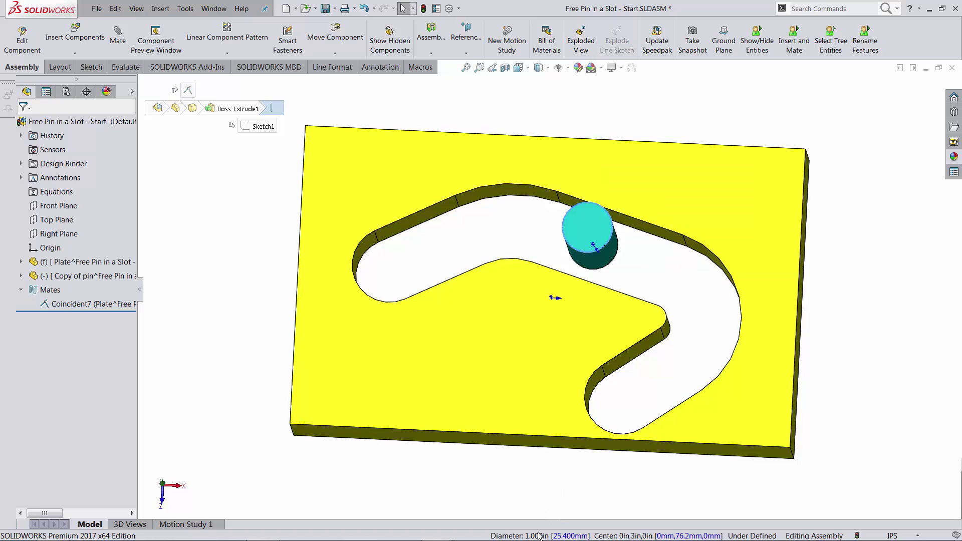
Open the plate part and start a sketch on its back face
right_click(588, 311)
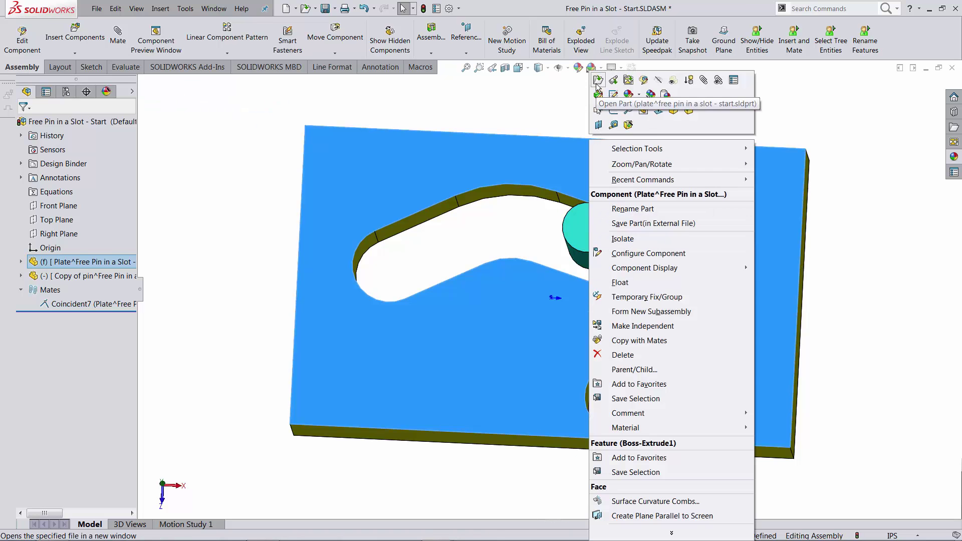
click(597, 82)
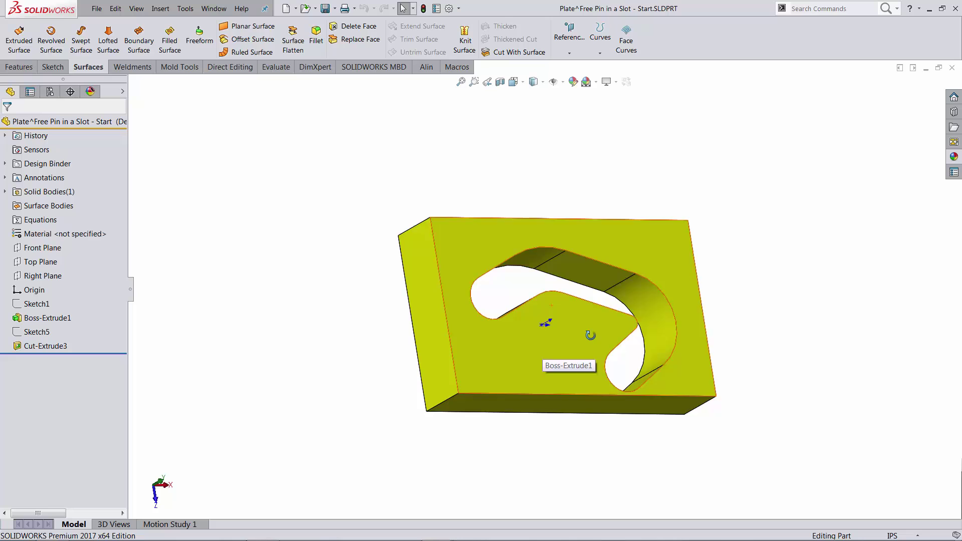
middle_drag(590, 335, 560, 381)
click(560, 382)
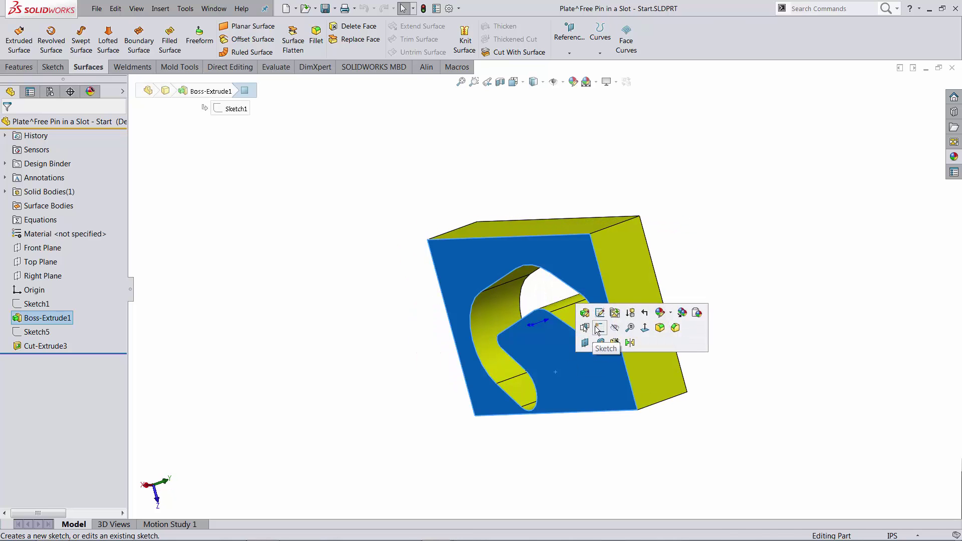
click(599, 329)
Offset the slot's edge loop 0.5in toward the inside of the slot
right_click(573, 326)
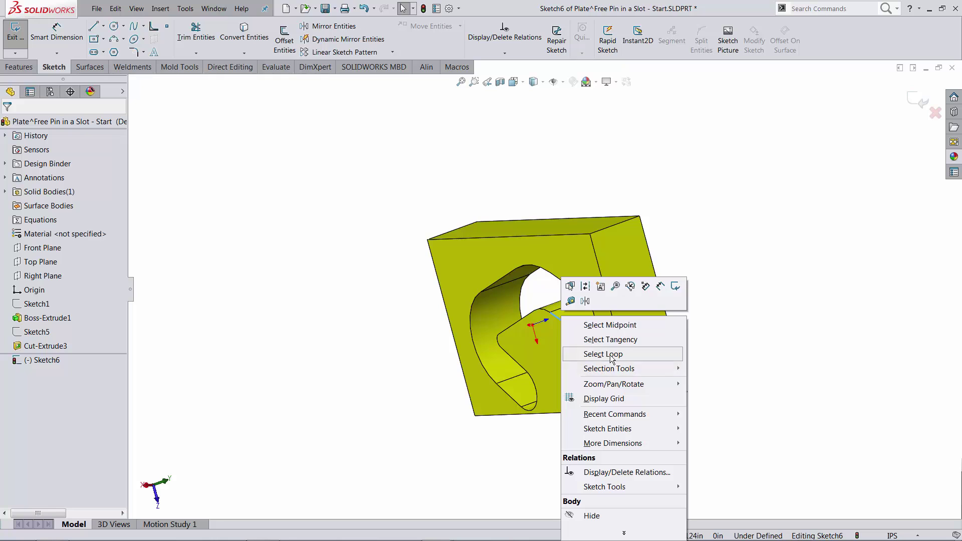
click(615, 339)
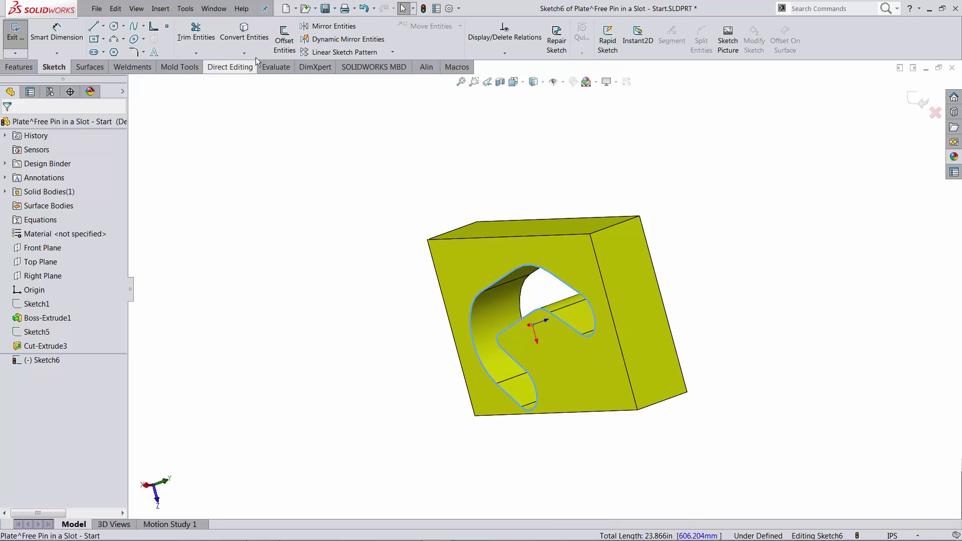
click(284, 40)
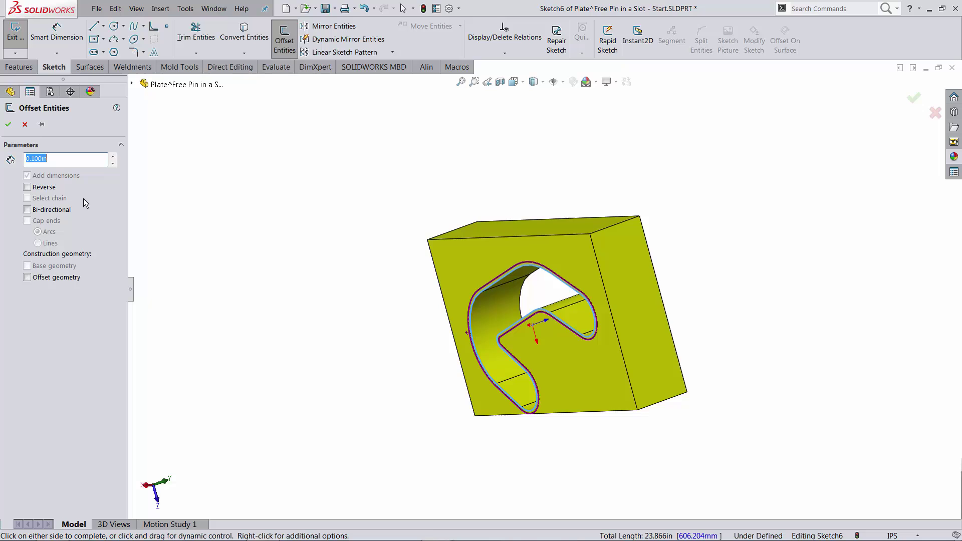
text(.5)
key(Return)
click(28, 187)
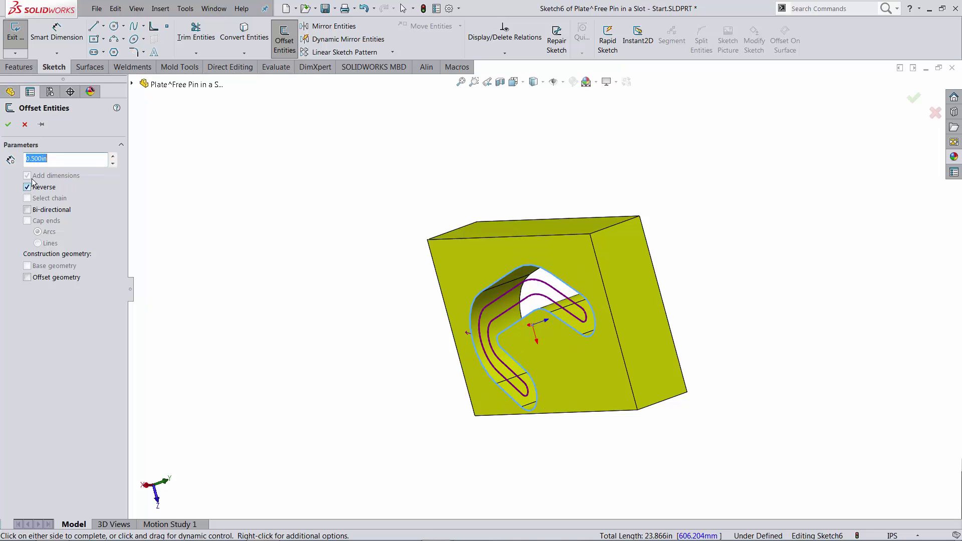
click(8, 124)
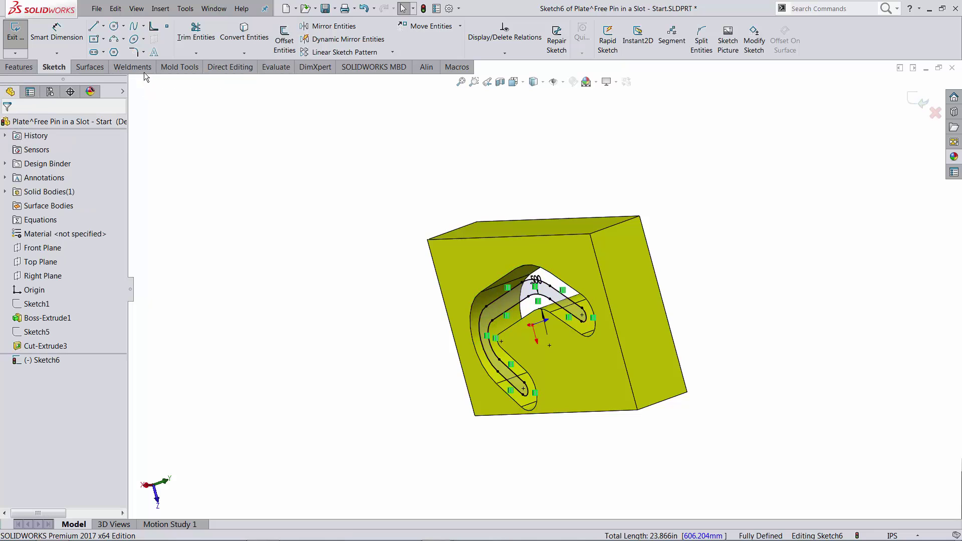
Create Surface-Plane1, a planar surface from the offset slot sketch
click(90, 67)
click(251, 26)
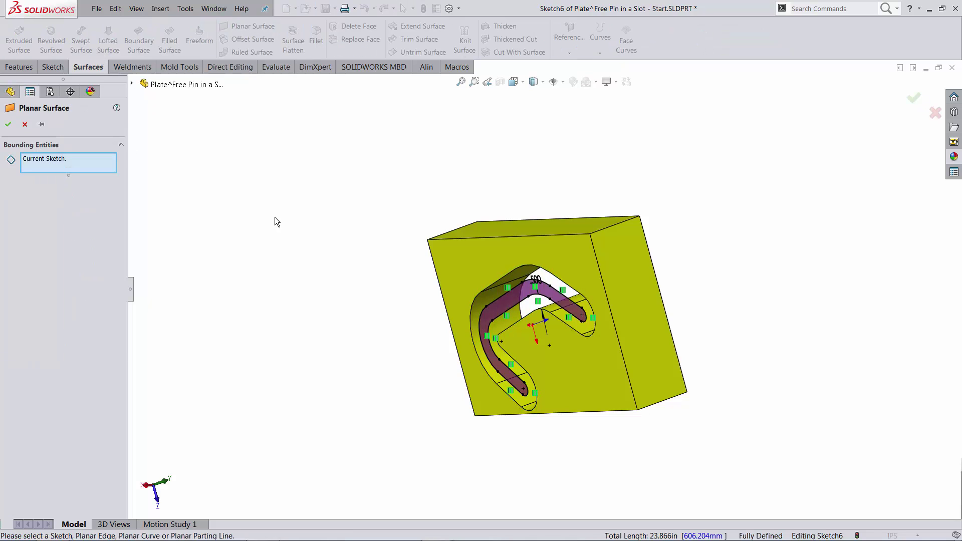
key(Return)
mouse_move(840, 322)
middle_down()
mouse_move(653, 369)
mouse_move(672, 380)
middle_up()
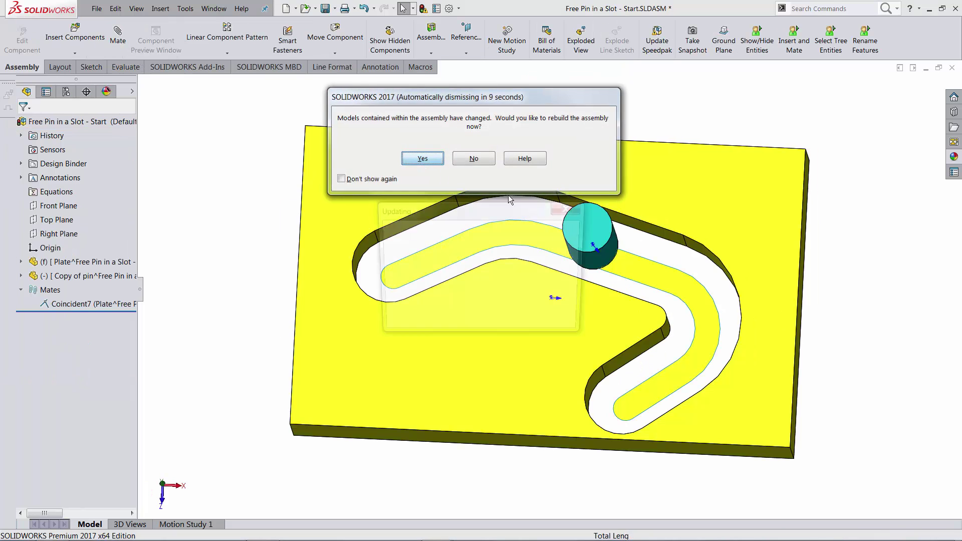
Rebuild the assembly, mate the pin coincident to Surface-Plane1, and drag it along the slot to test
click(425, 155)
middle_drag(639, 281, 666, 320)
click(563, 241)
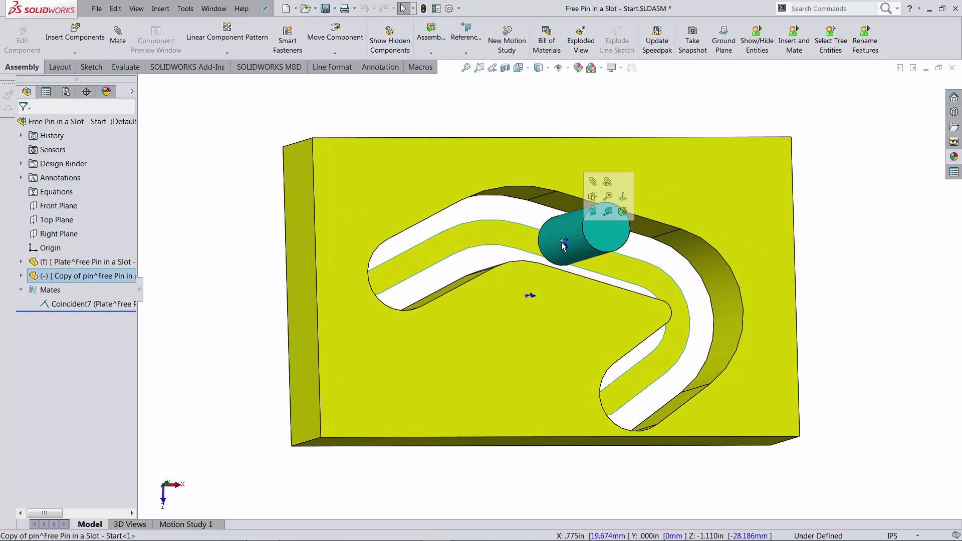
ctrl+click(515, 239)
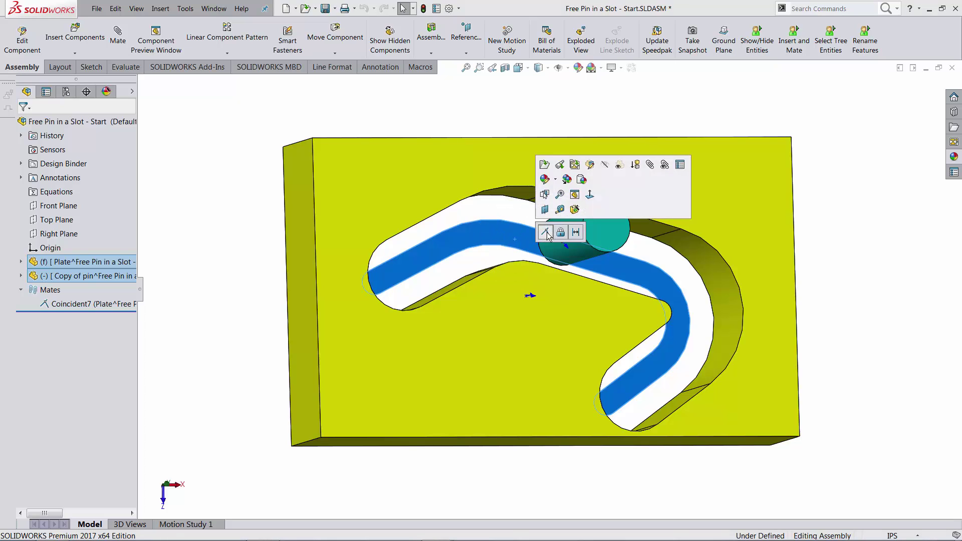
click(545, 232)
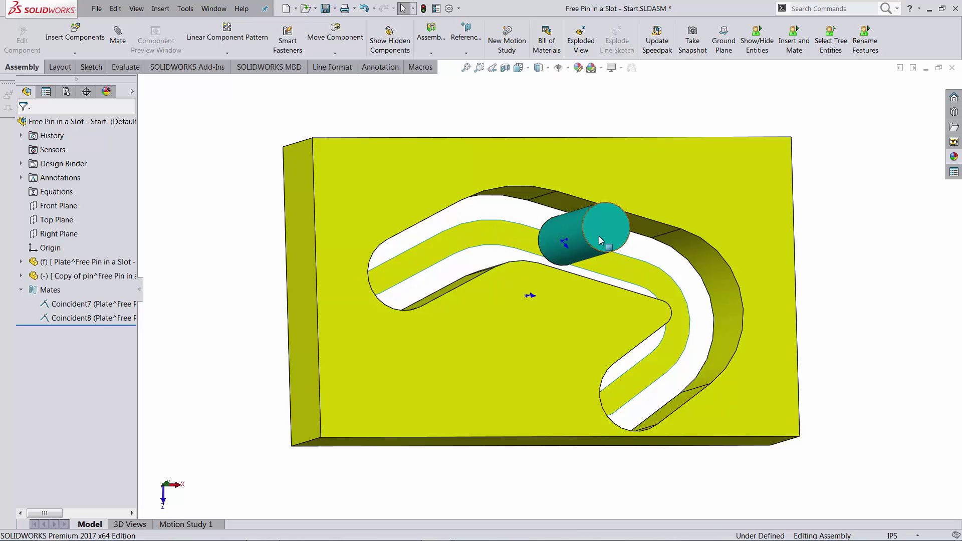
drag(598, 236, 621, 253)
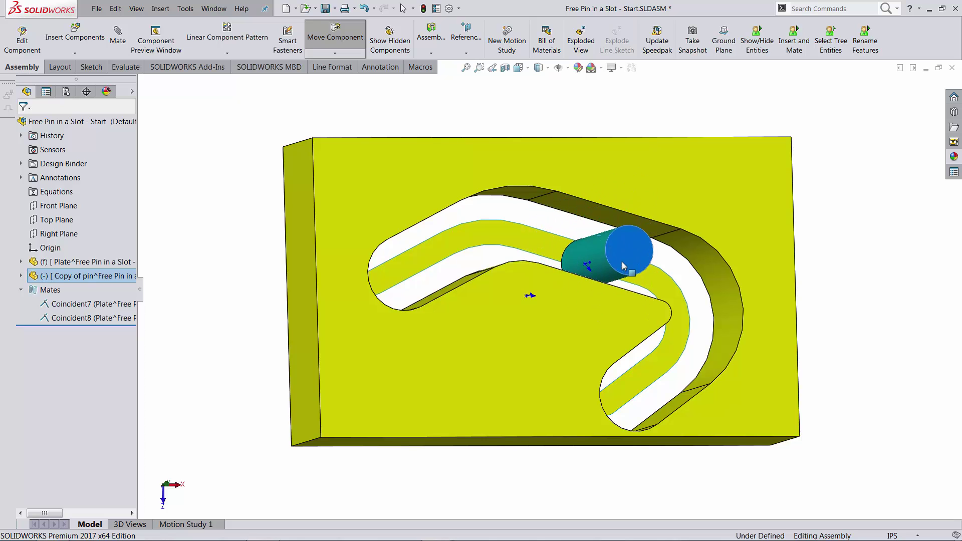
click(536, 237)
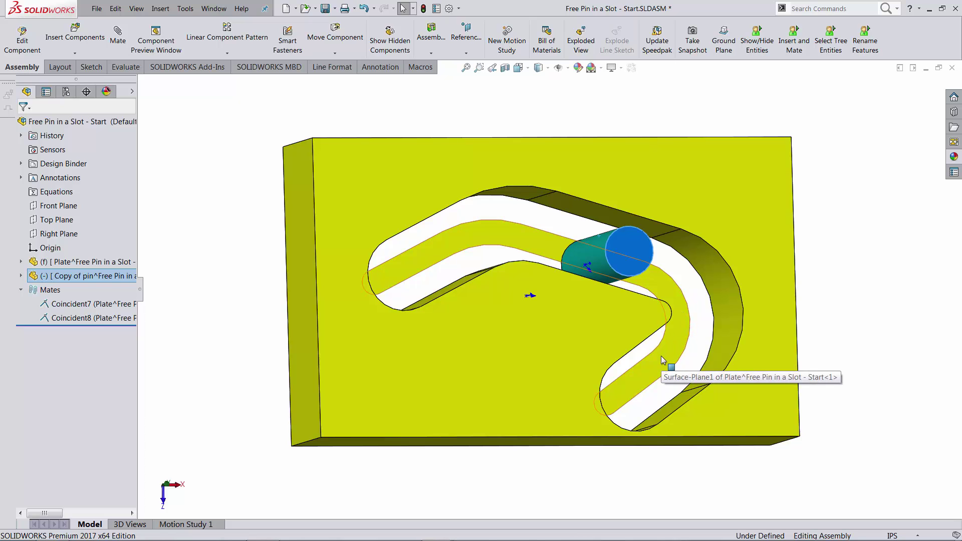
Open the plate part and untrim Surface-Plane1 into a rectangular surface, Surface-Untrim1
right_click(569, 183)
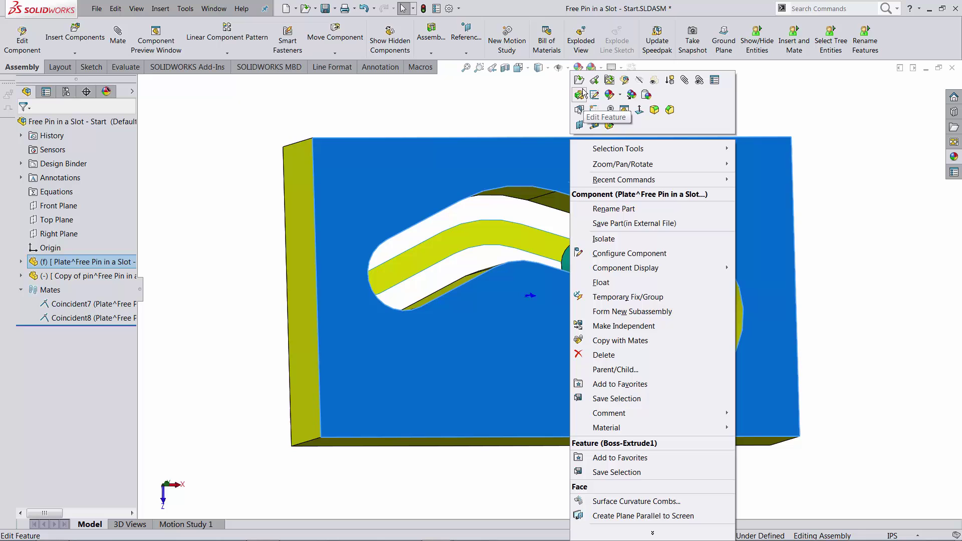
click(583, 88)
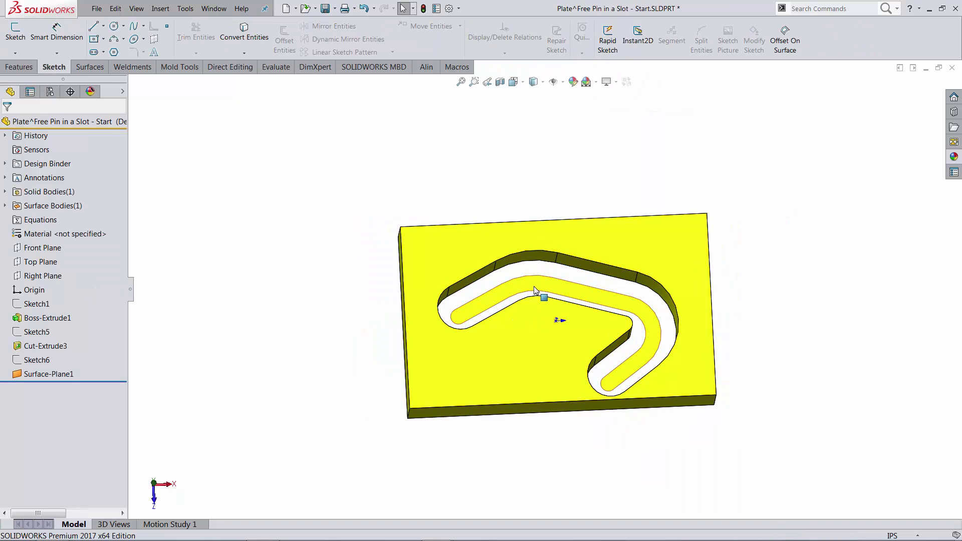
click(534, 286)
middle_drag(678, 421, 882, 305)
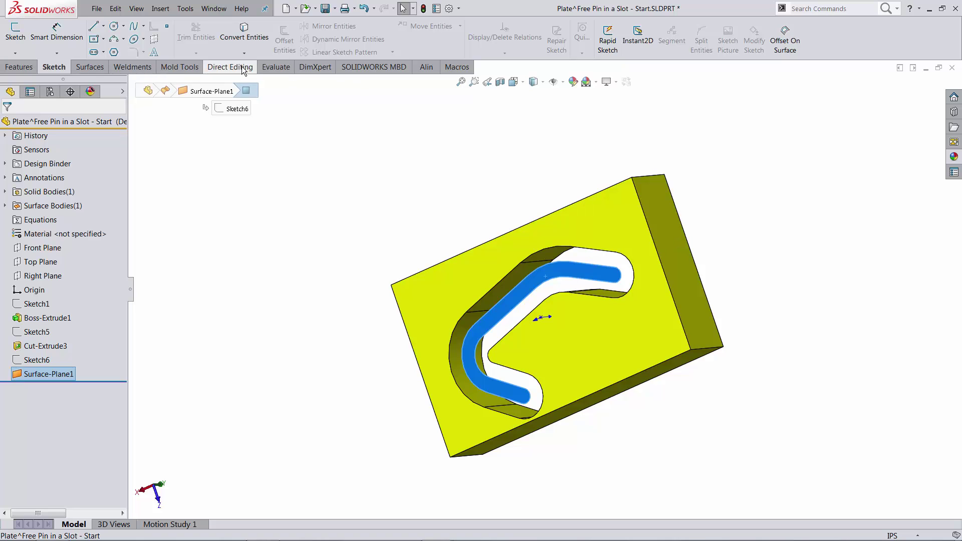
click(90, 66)
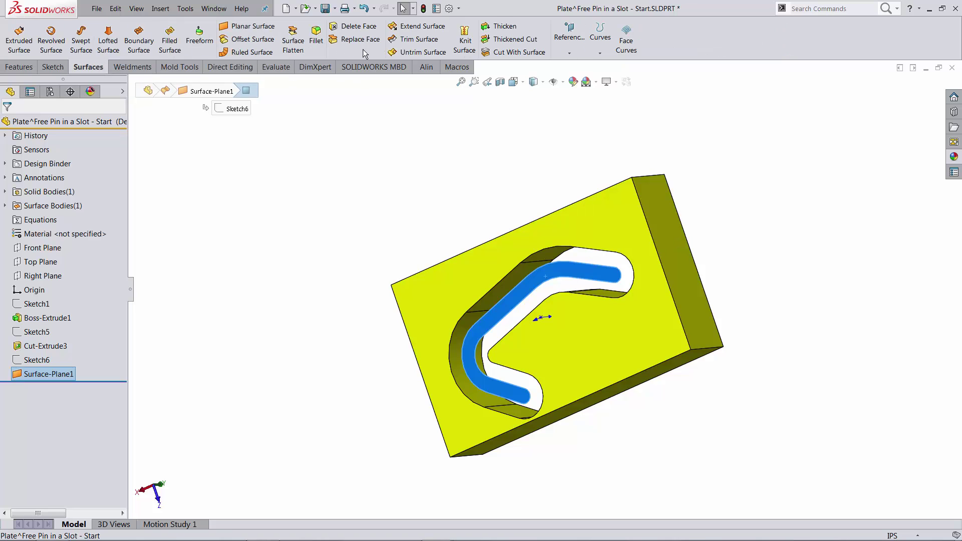
click(420, 52)
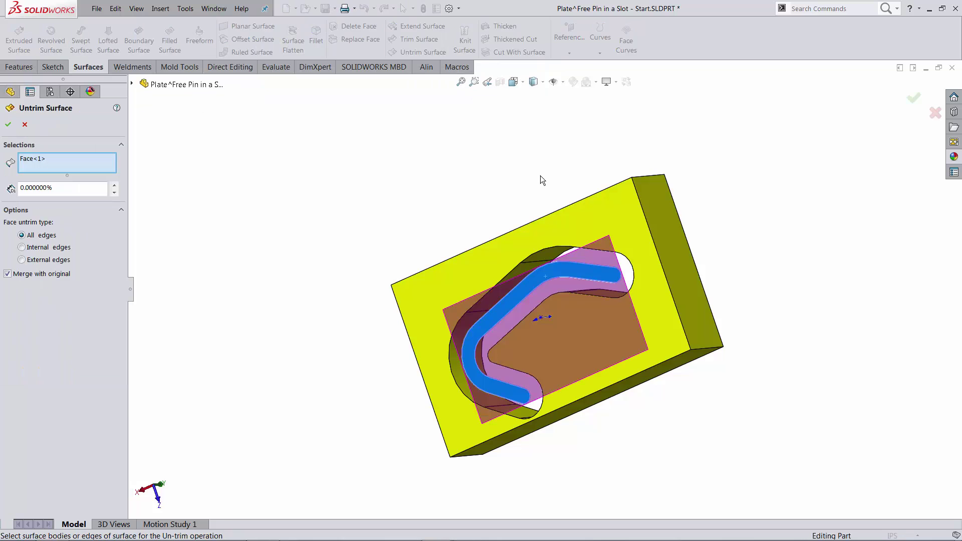
click(8, 124)
Untrim the rectangular surface again with the extension distance increased to about 33%
middle_drag(574, 303, 606, 266)
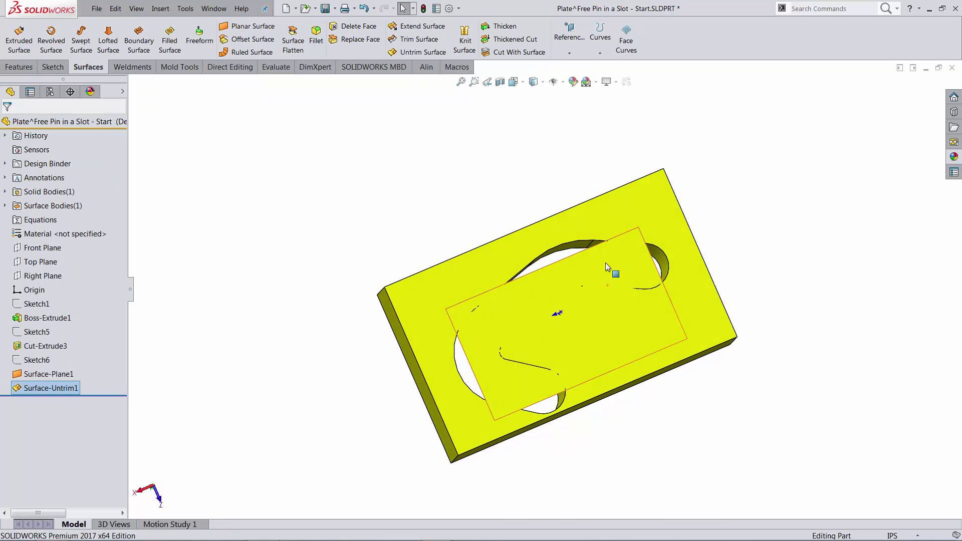
click(639, 267)
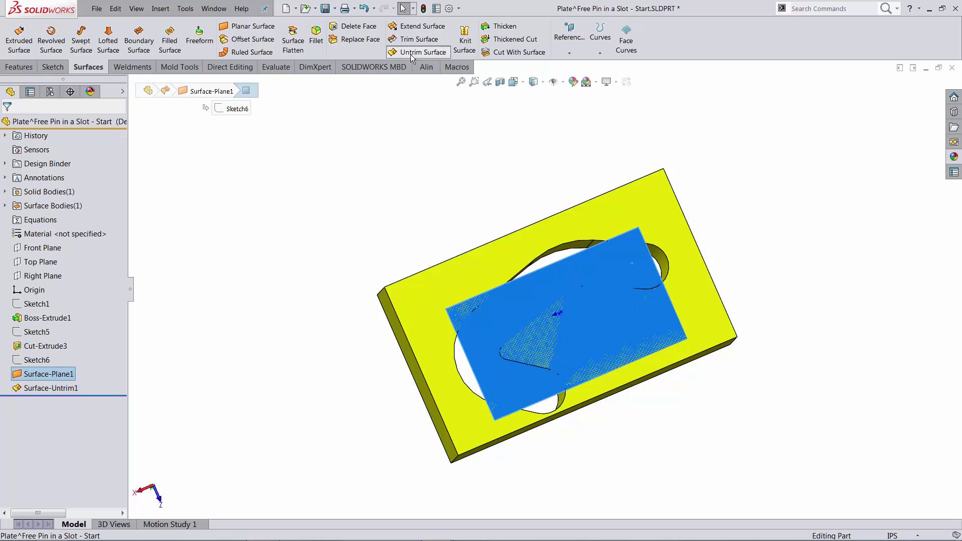
click(410, 52)
click(114, 185)
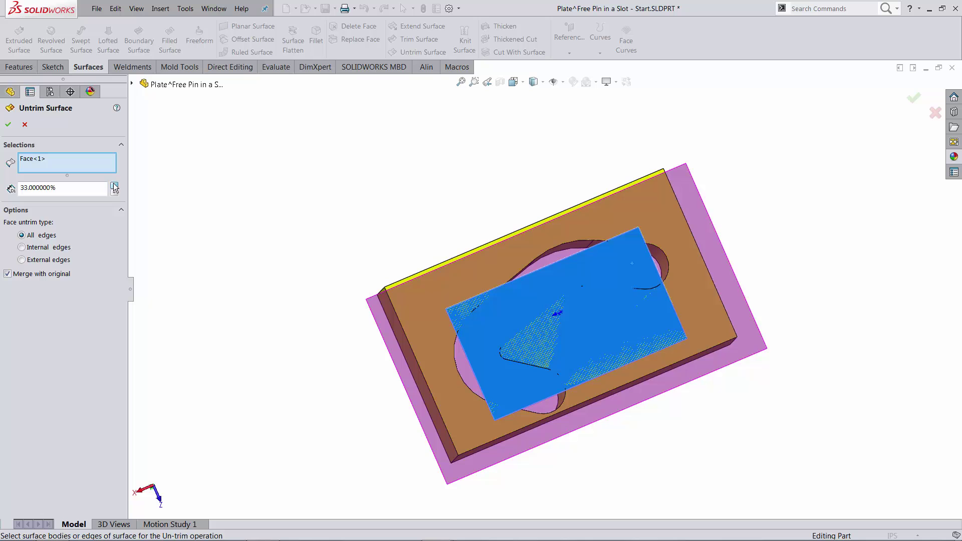
click(8, 124)
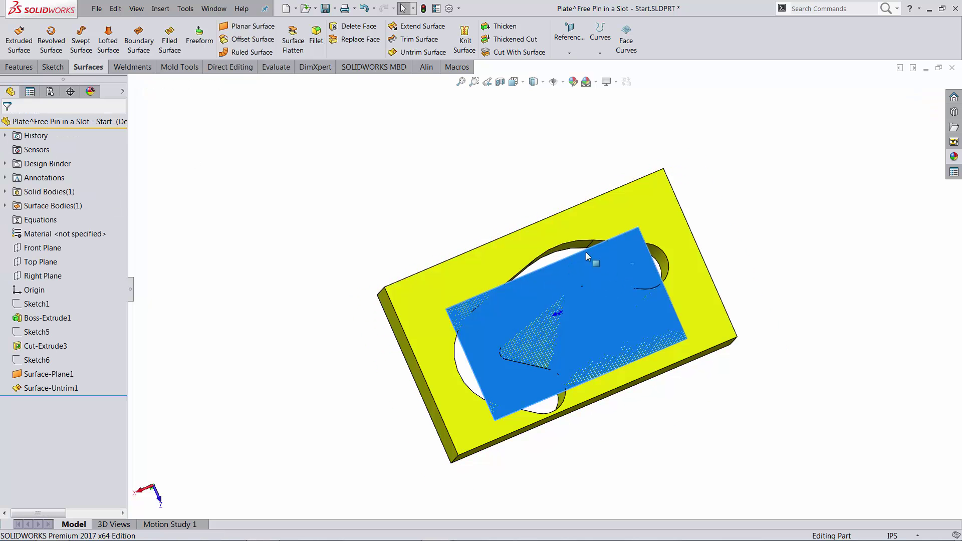
Select Surface-Plane1 and Sketch6 and attempt to delete Sketch6
middle_drag(731, 294, 455, 358)
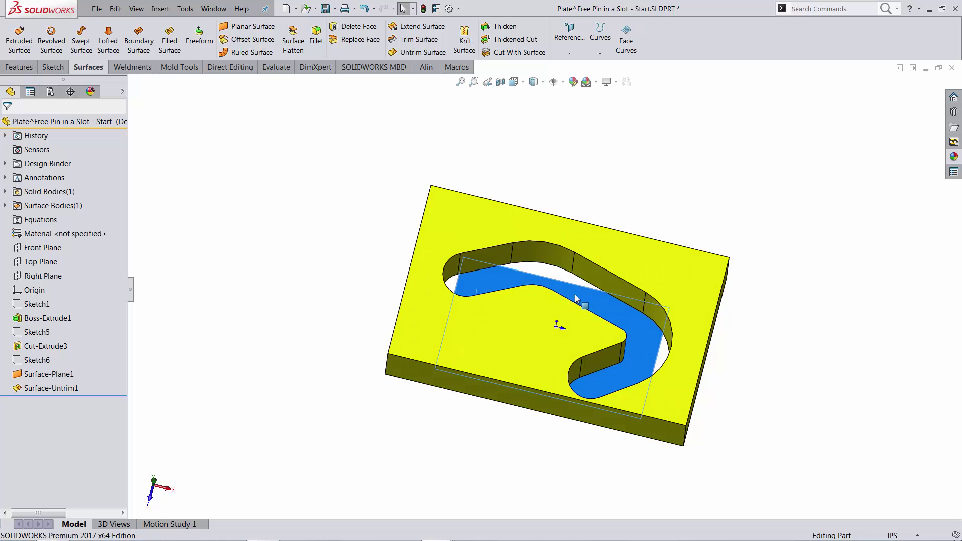
click(556, 321)
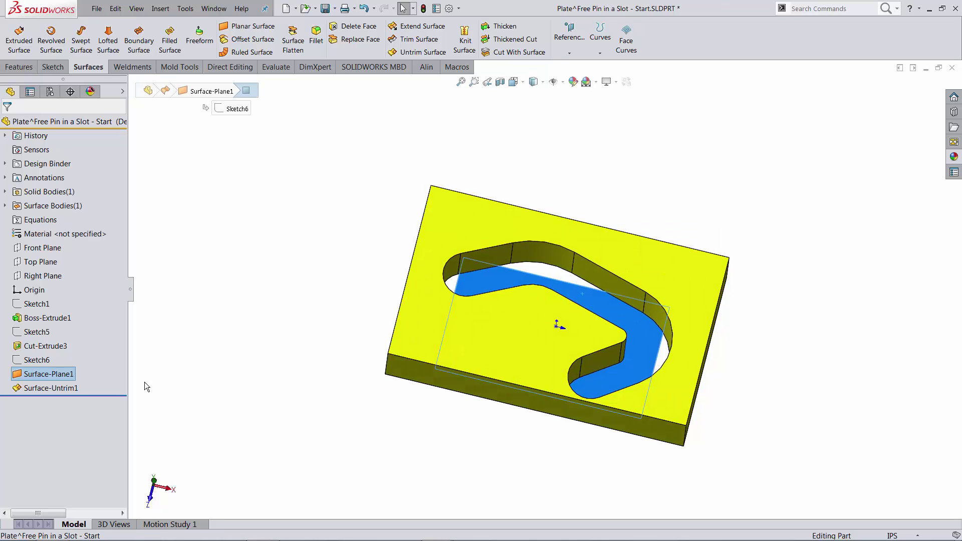
click(38, 360)
key(Delete)
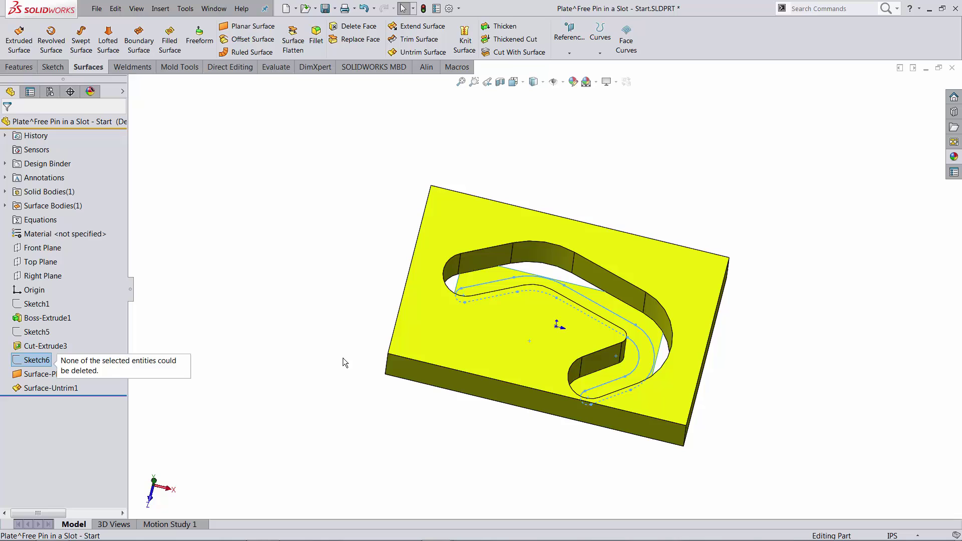
Delete Surface-Plane1 and Surface-Untrim1, confirming removal of the dependent feature
ctrl+click(48, 388)
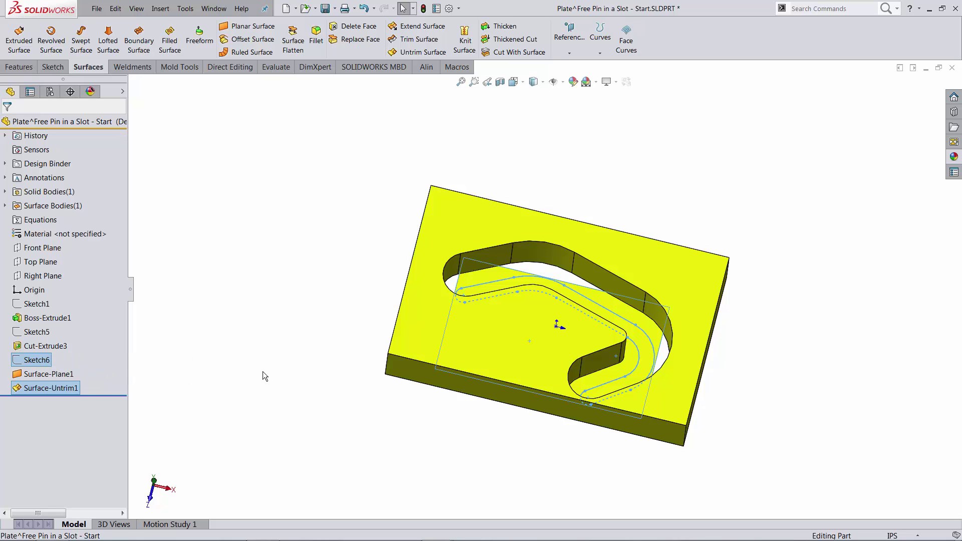
click(55, 374)
ctrl+click(51, 388)
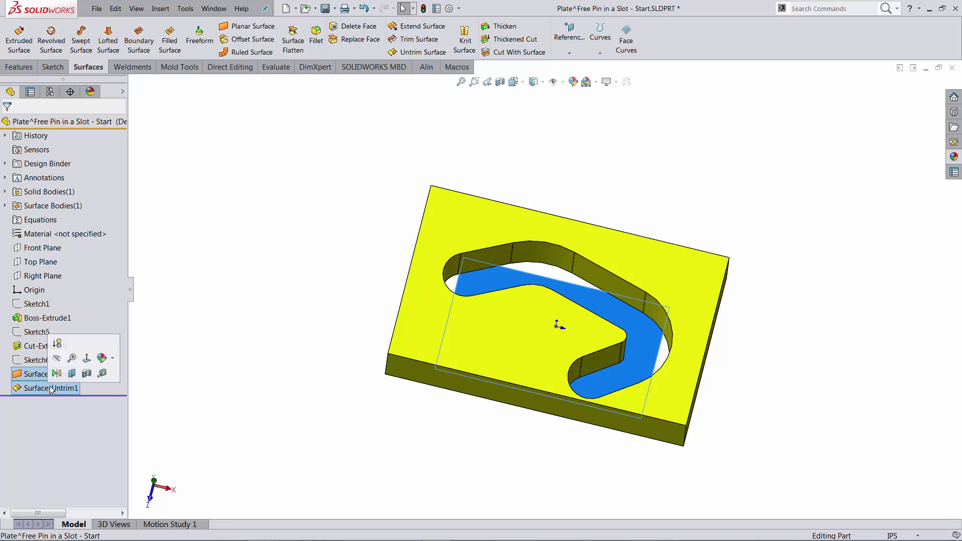
key(Delete)
click(317, 136)
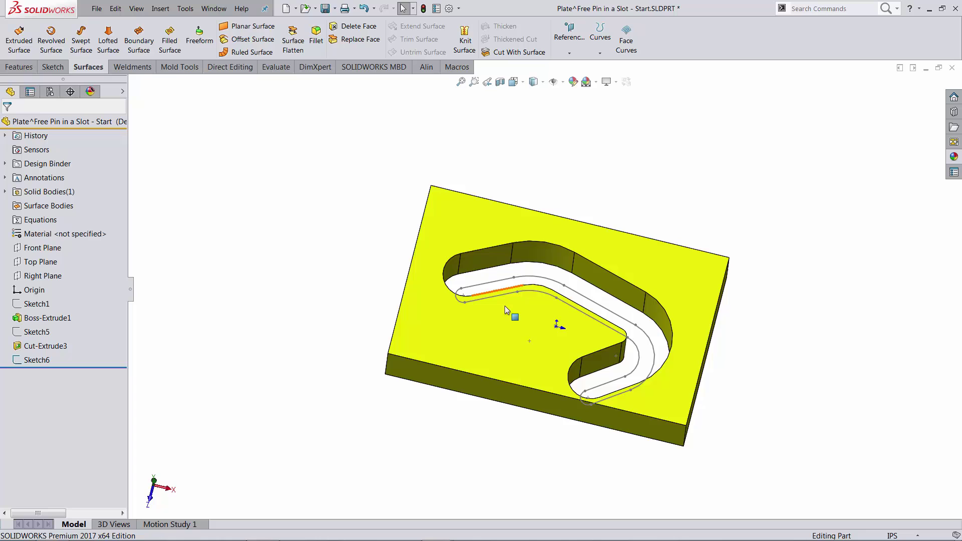
middle_drag(511, 316, 471, 296)
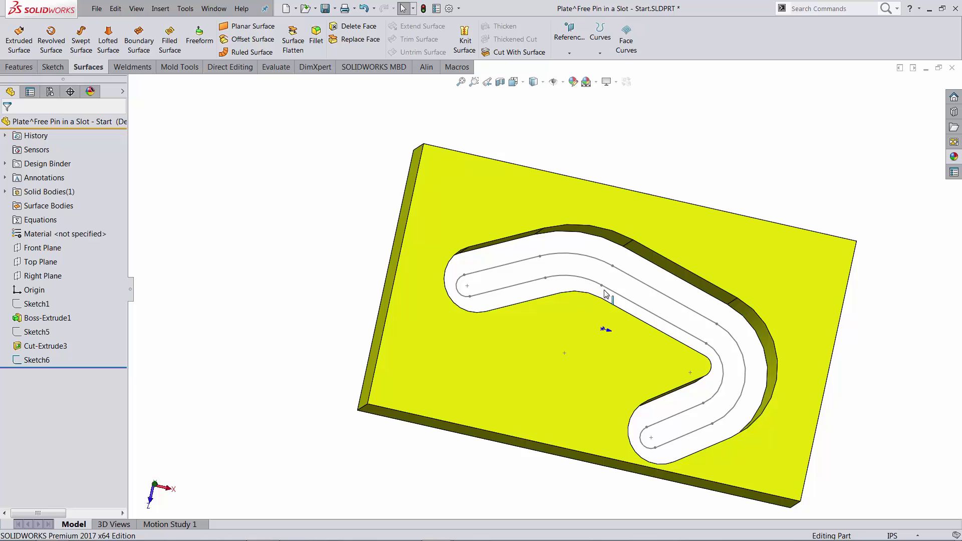
Start a Boundary Surface and clear the whole slot sketch from the Direction 1 profiles
middle_drag(606, 294, 607, 275)
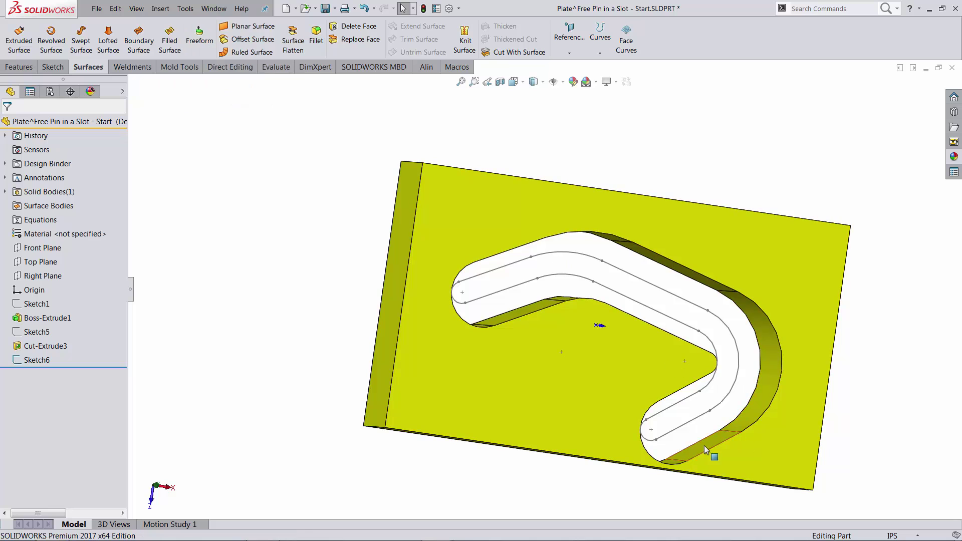
middle_drag(591, 413, 577, 388)
key(Escape)
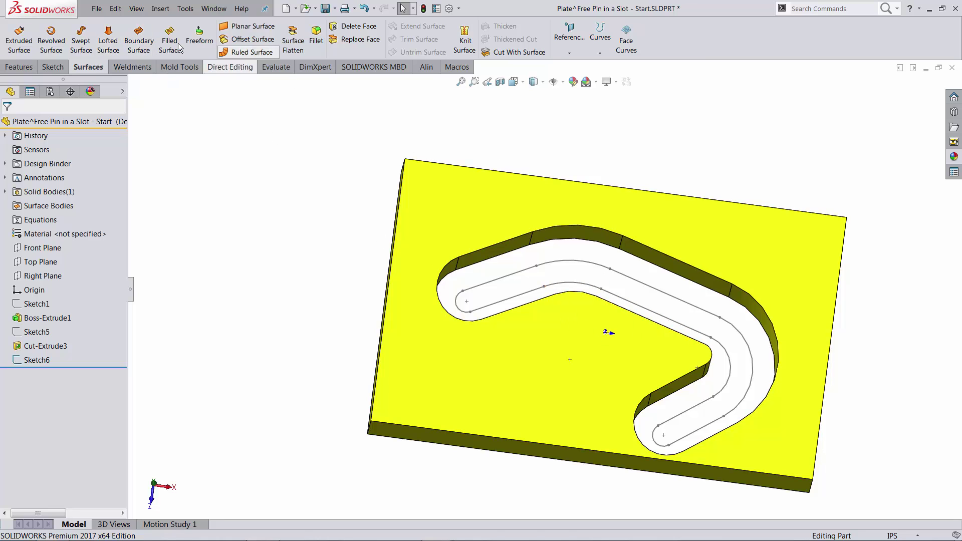
click(142, 54)
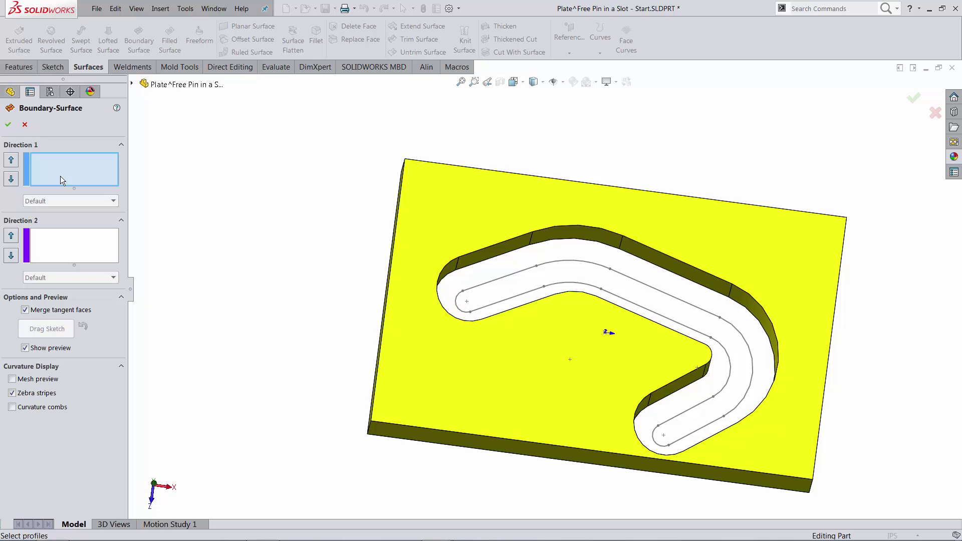
click(459, 297)
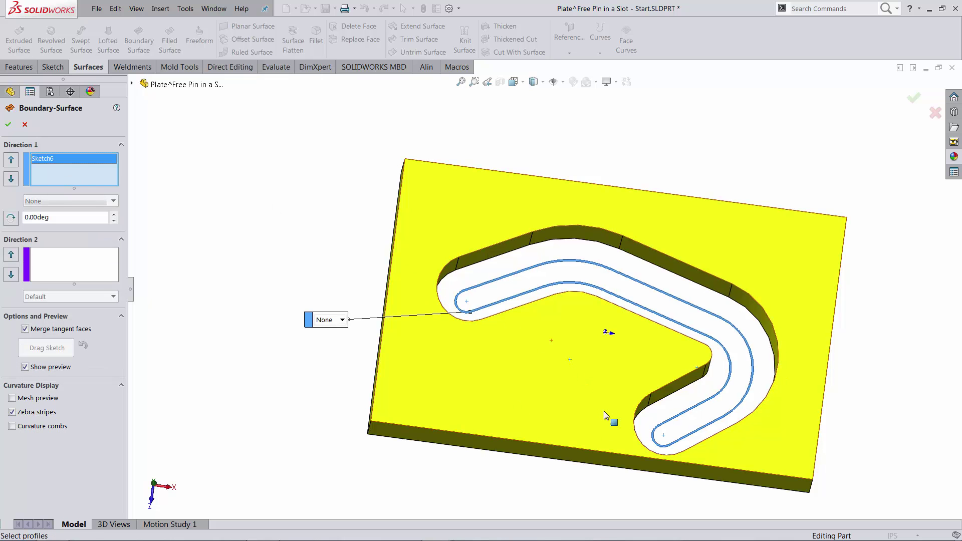
right_click(74, 179)
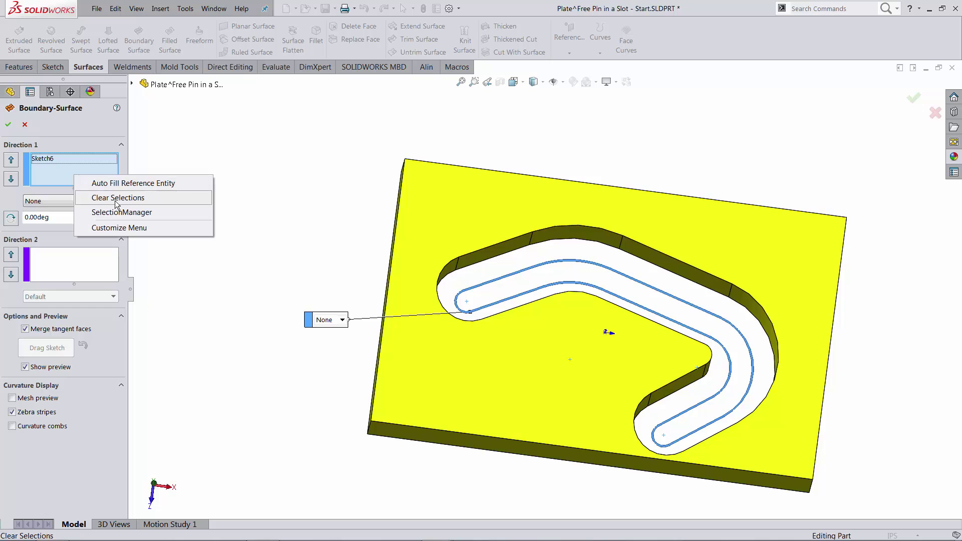
click(110, 196)
Use SelectionManager to set the left and lower slot end arcs as Direction 1 profiles
right_click(201, 172)
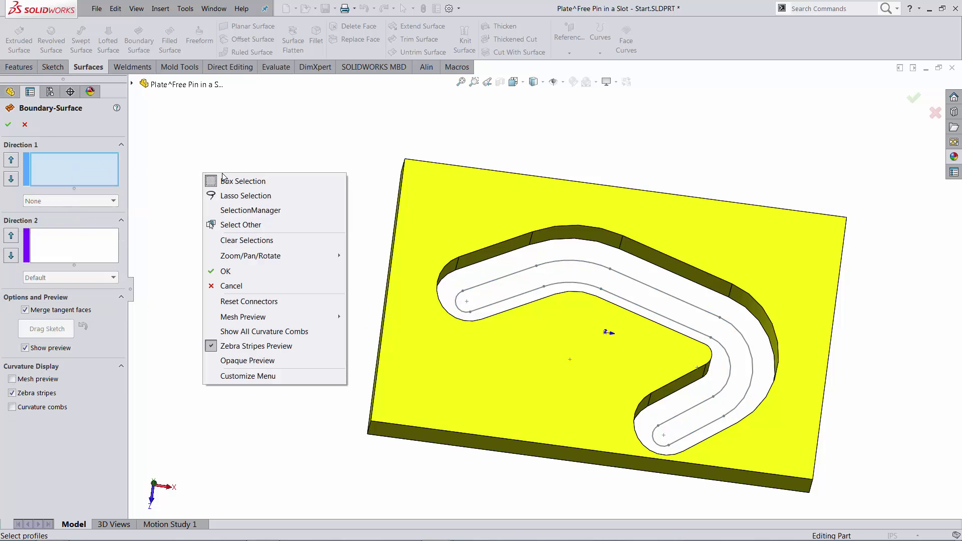
click(240, 208)
click(457, 299)
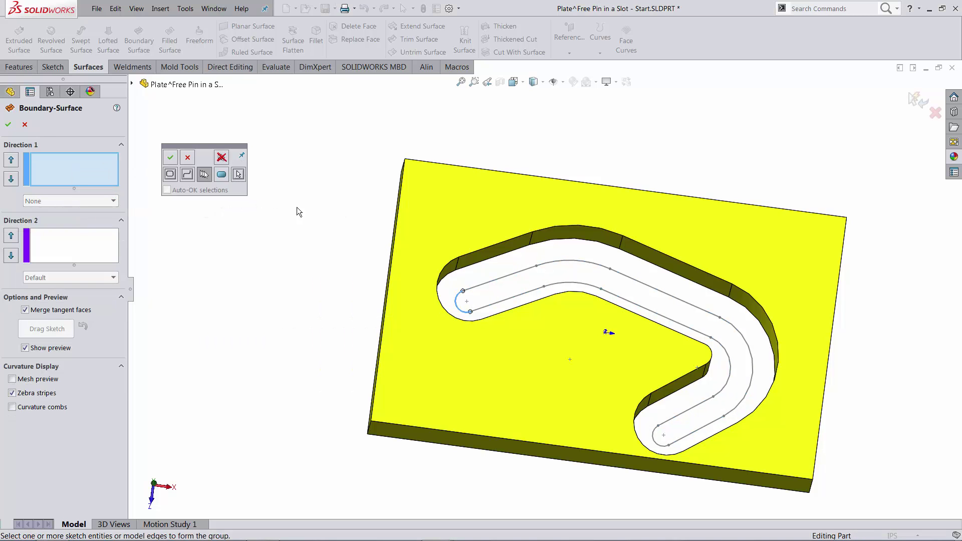
click(170, 157)
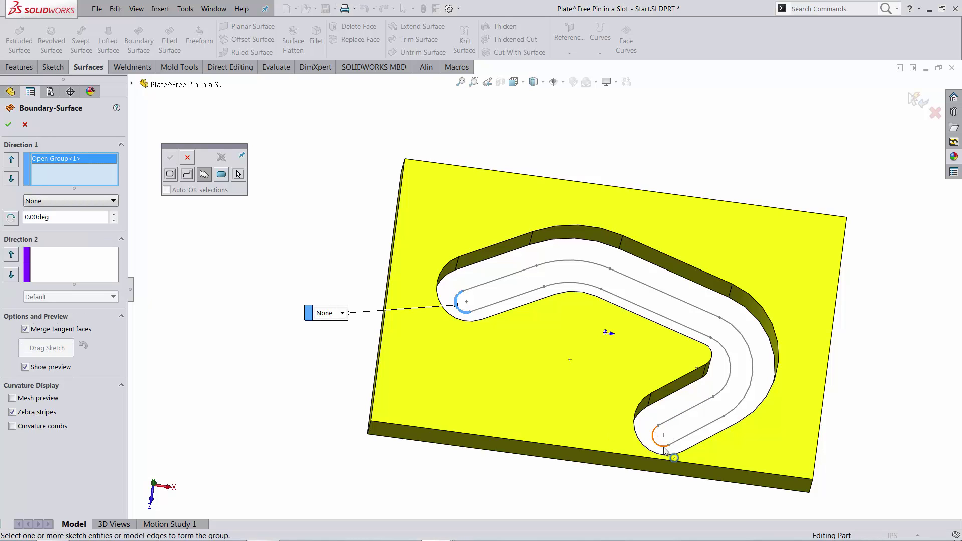
click(664, 449)
click(170, 157)
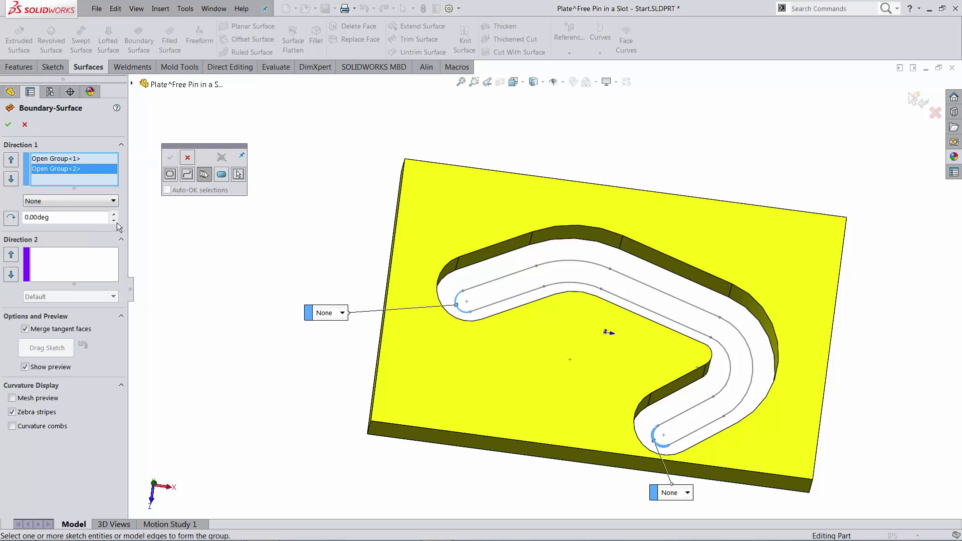
Group the upper slot edges, straight edge and right arc as Open Group<3> for Direction 2
click(70, 266)
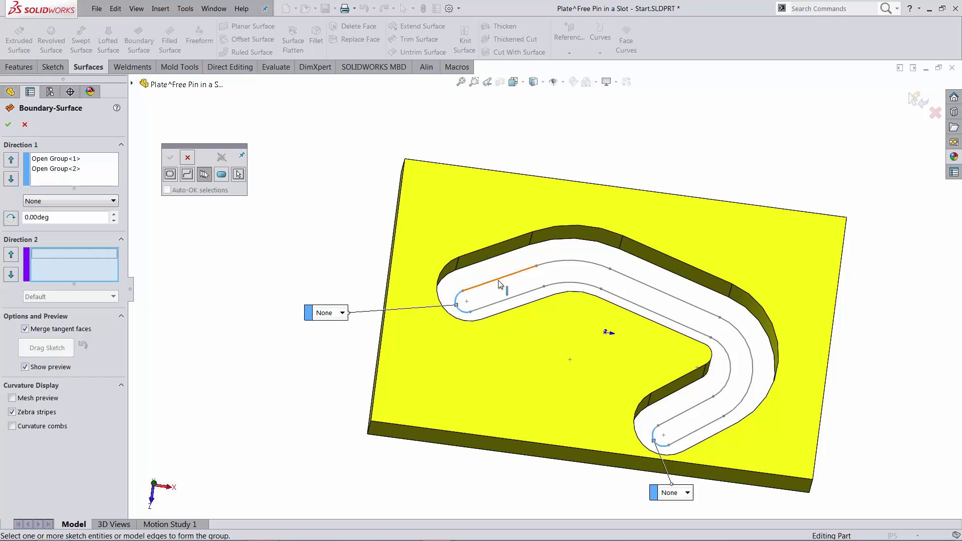
click(499, 284)
click(569, 263)
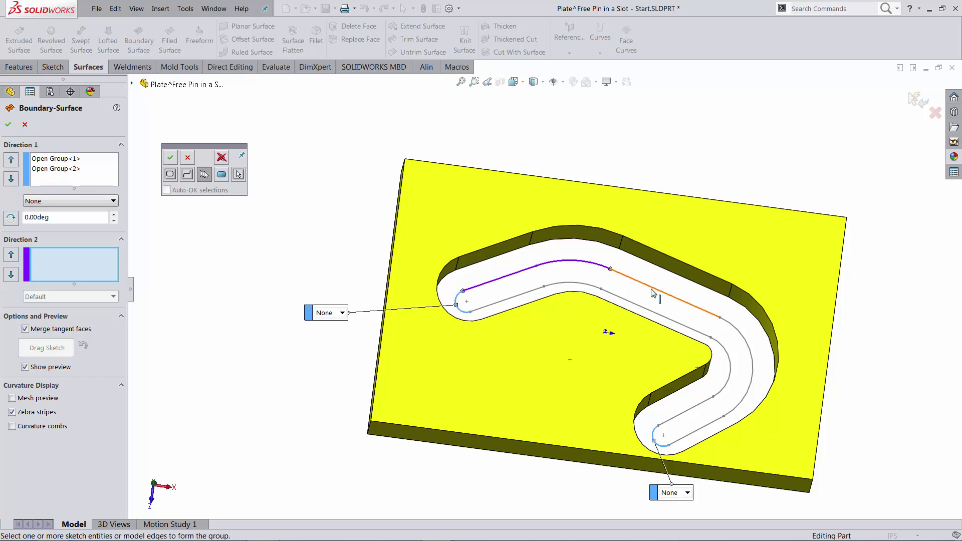
click(654, 294)
click(752, 365)
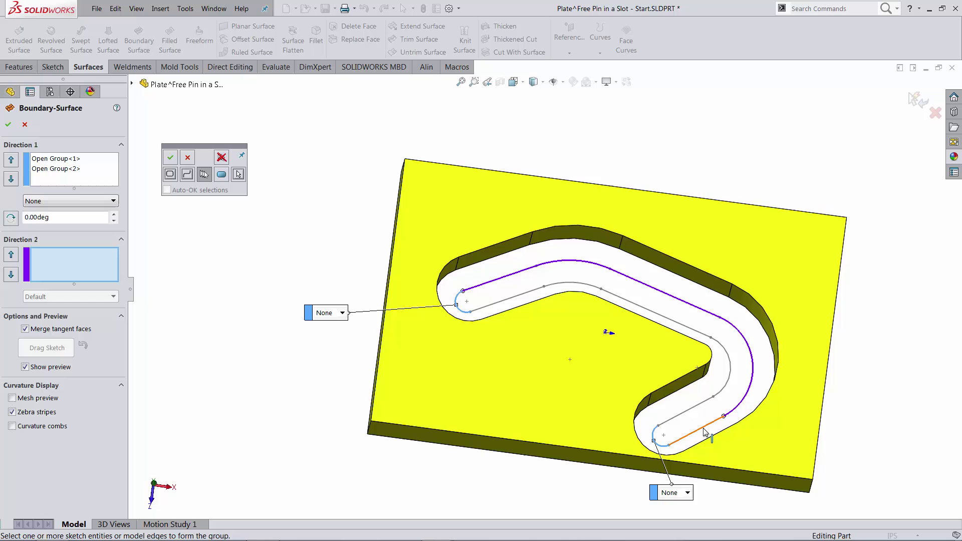
click(704, 432)
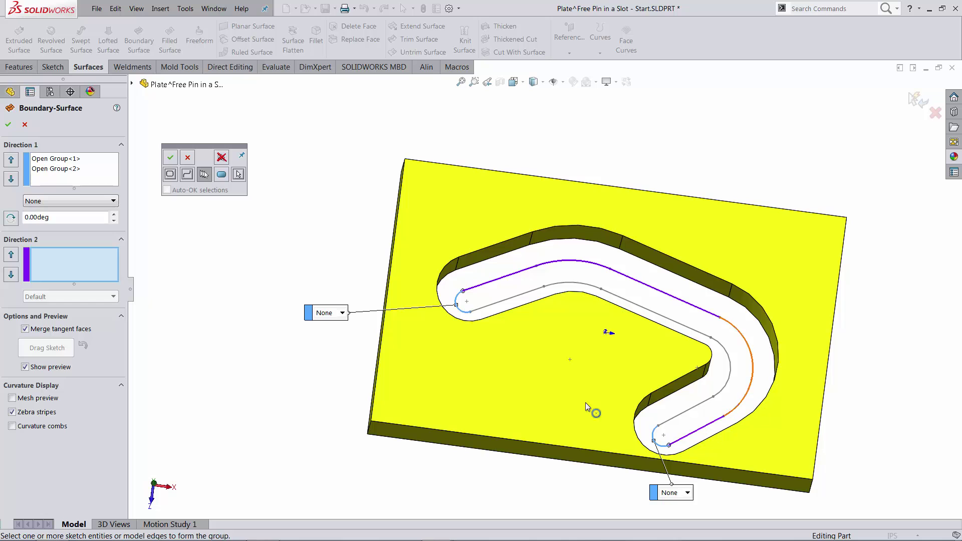
click(170, 158)
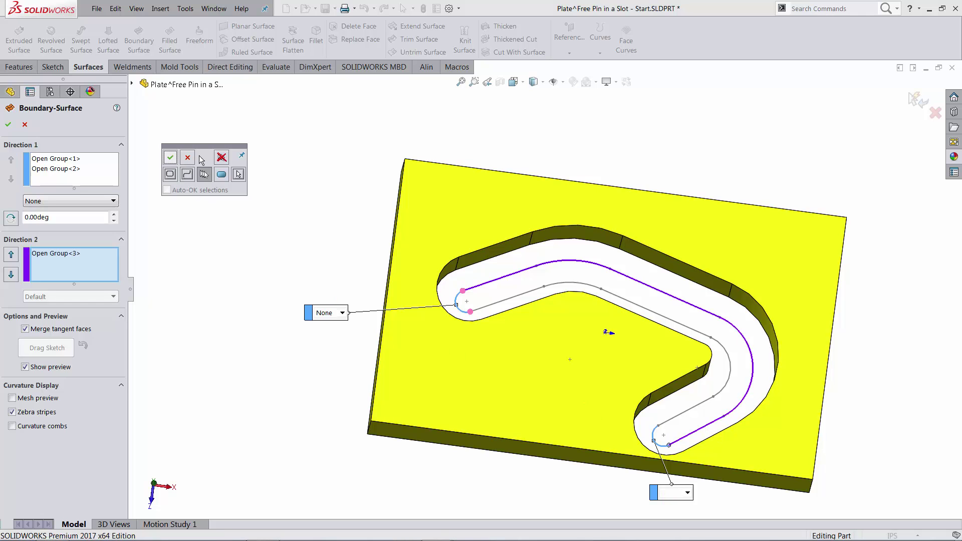
Add the lower slot edges as Open Group<4> in Direction 2 and create Boundary-Surface1
click(511, 301)
click(583, 284)
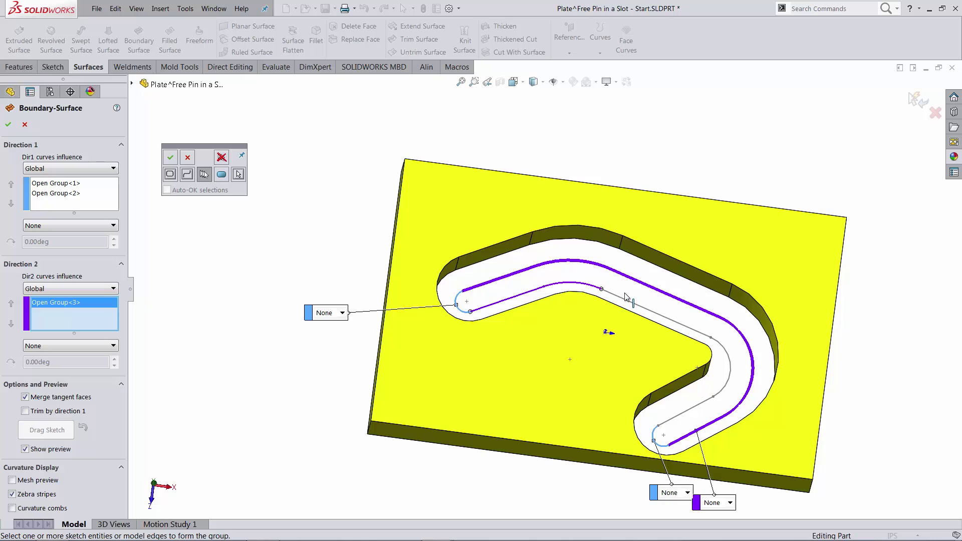
click(642, 313)
click(731, 375)
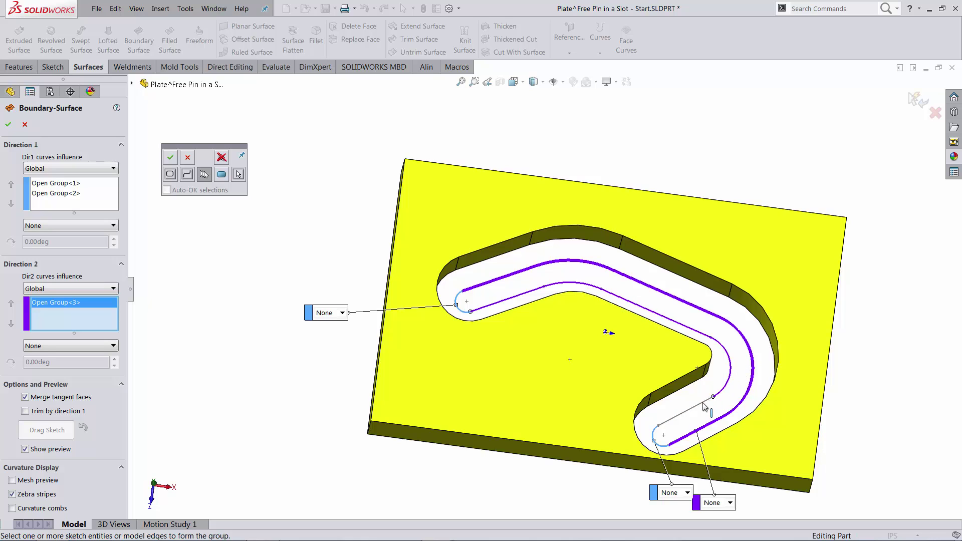
click(170, 158)
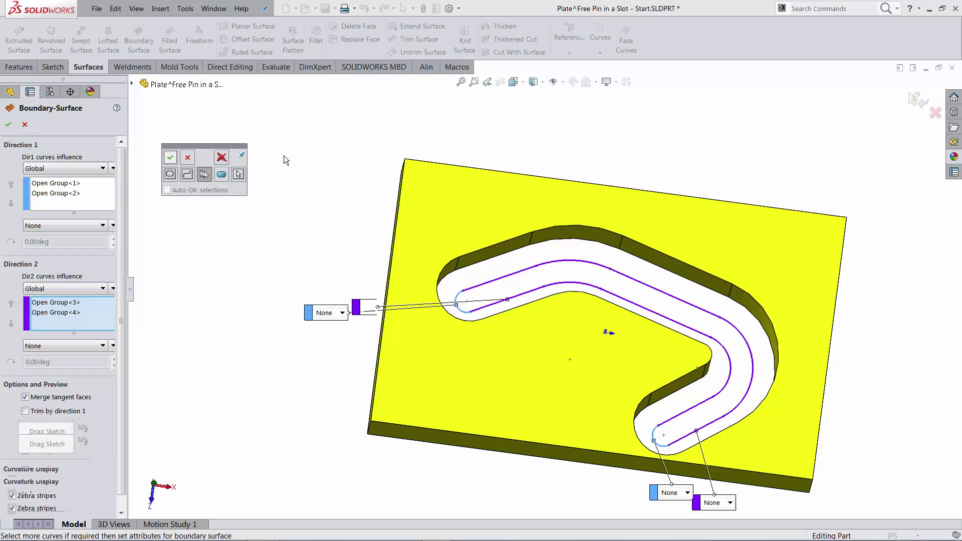
click(9, 125)
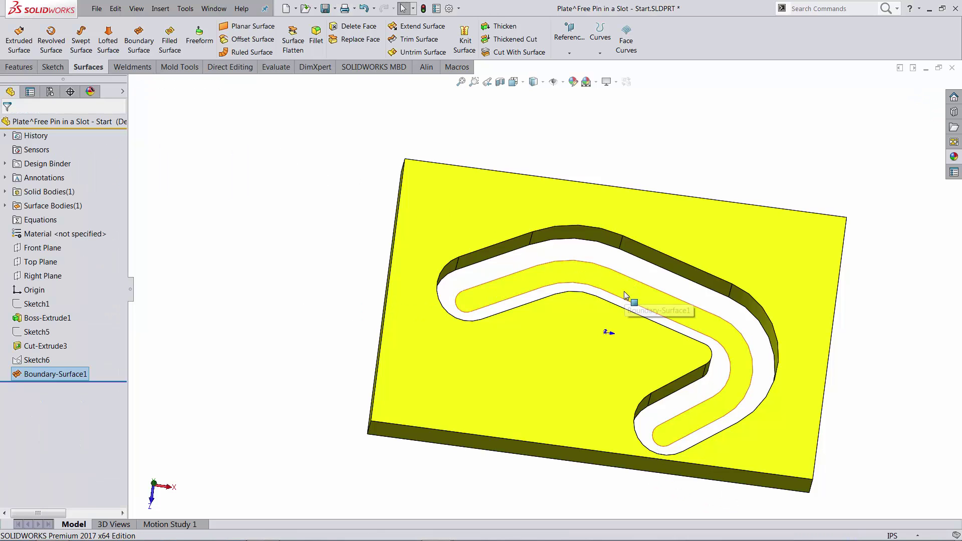
click(421, 52)
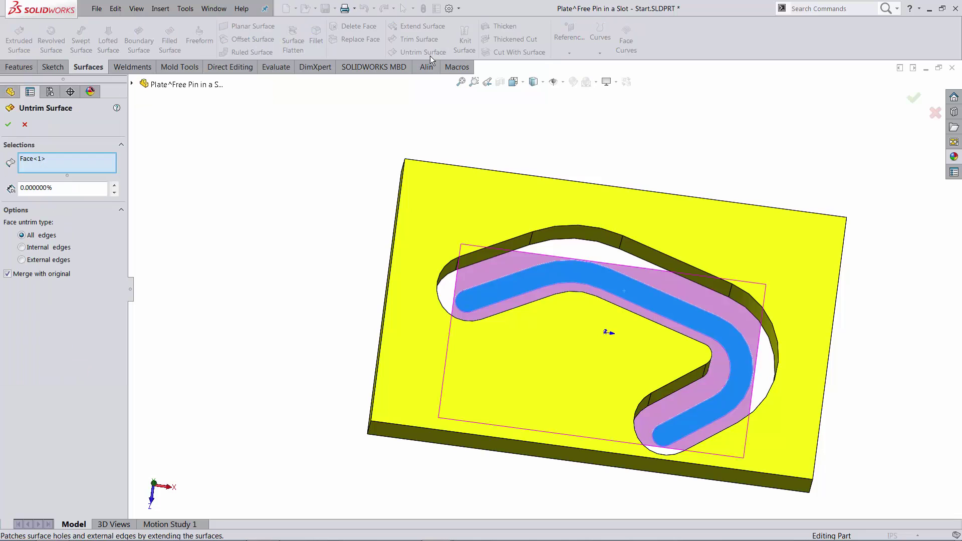
click(25, 125)
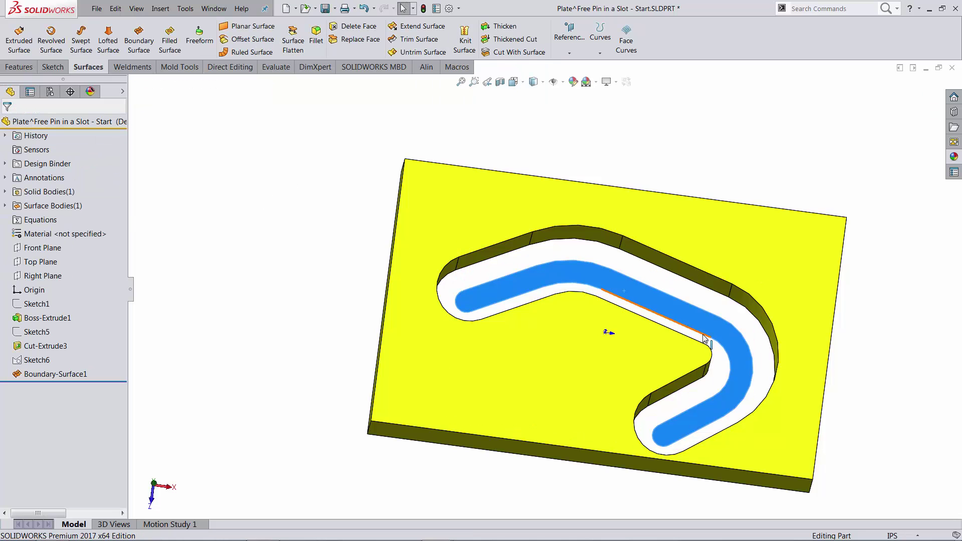
click(232, 345)
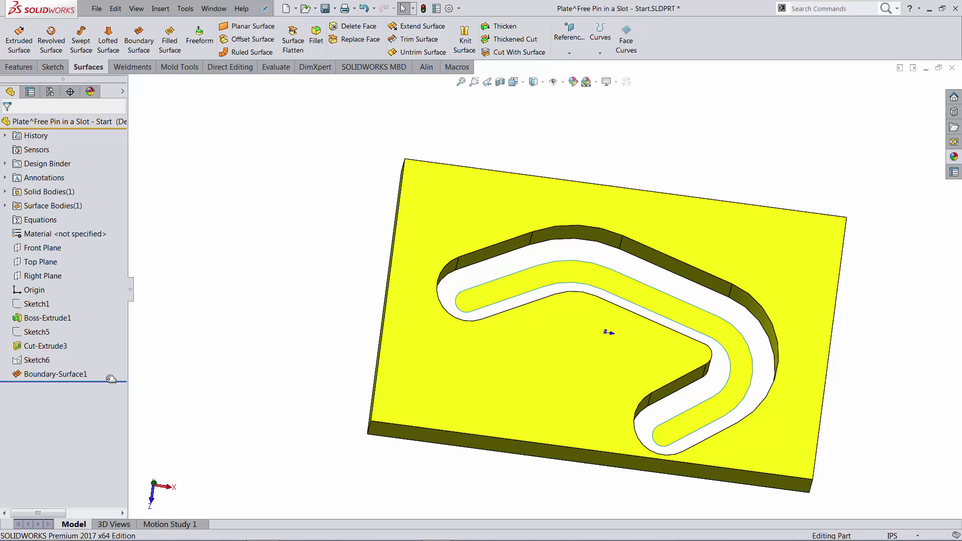
Roll the feature tree back to above Boundary-Surface1
drag(110, 379, 110, 367)
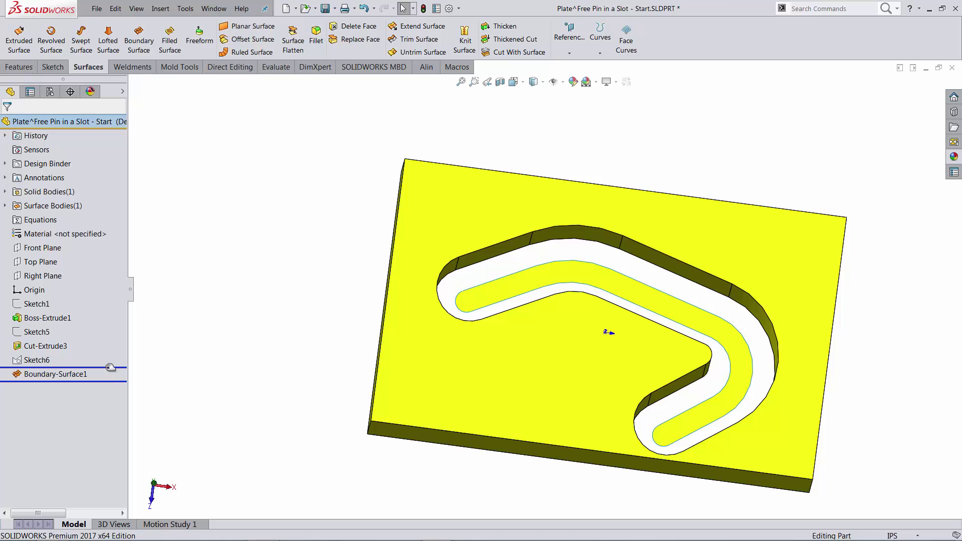
right_click(37, 360)
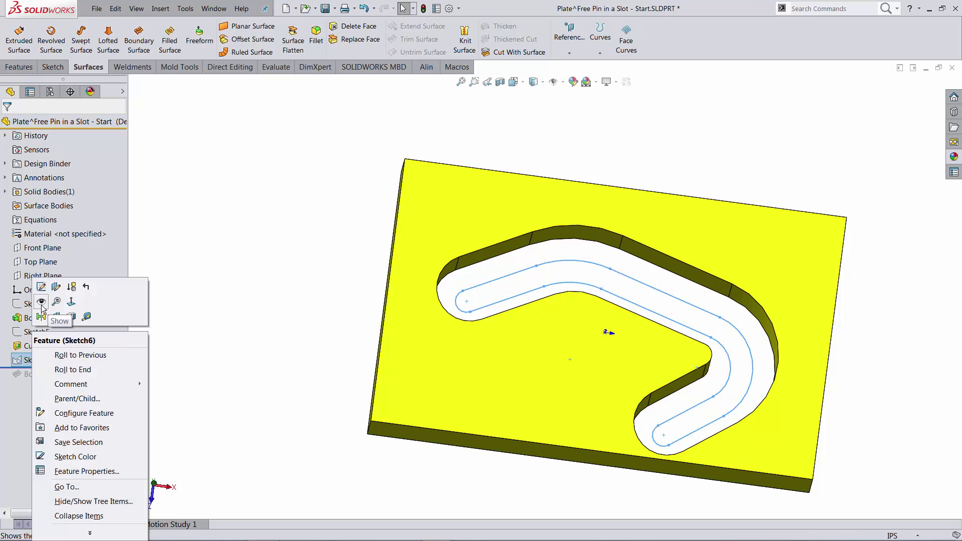
key(Escape)
scroll(600, 271, down, 2)
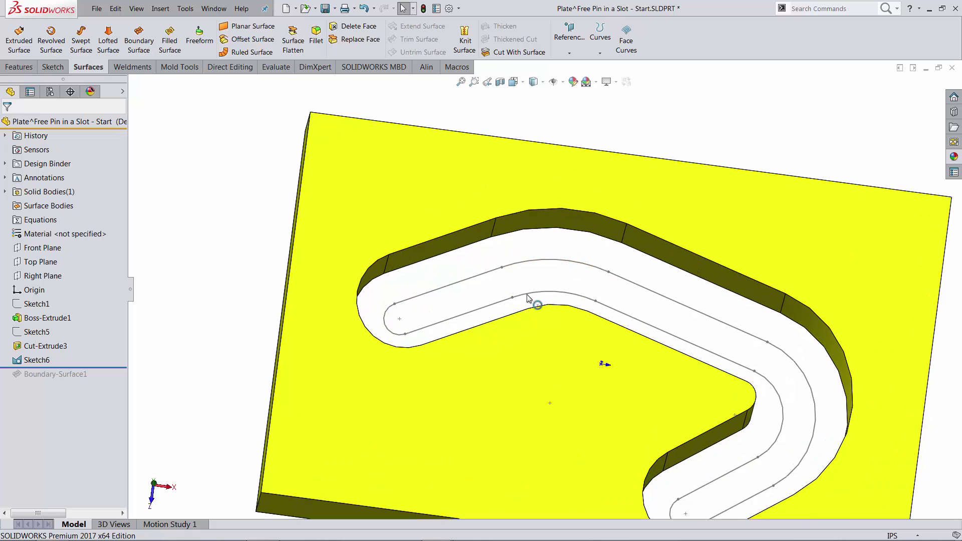
Create Plane1 through two slot-sketch points, perpendicular to the plate's top face
click(512, 298)
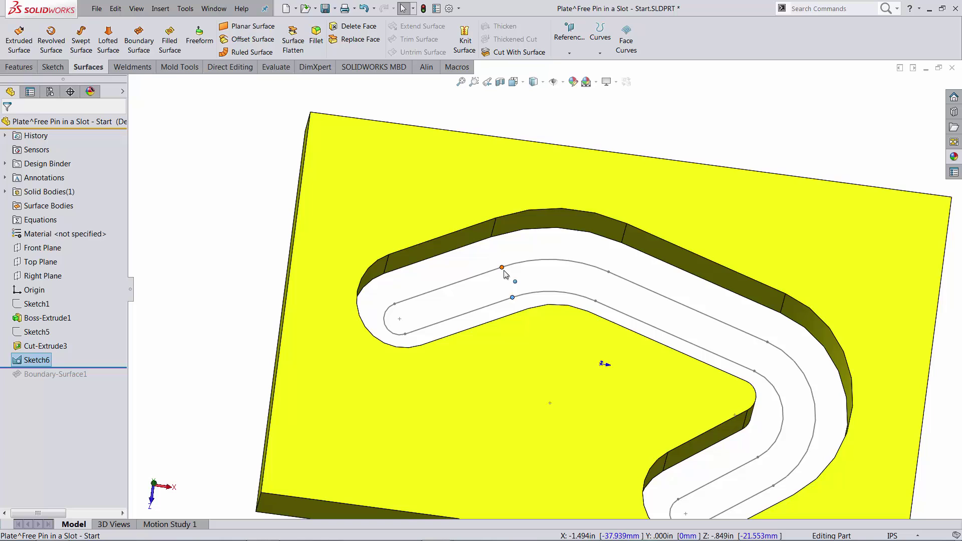
ctrl+click(502, 268)
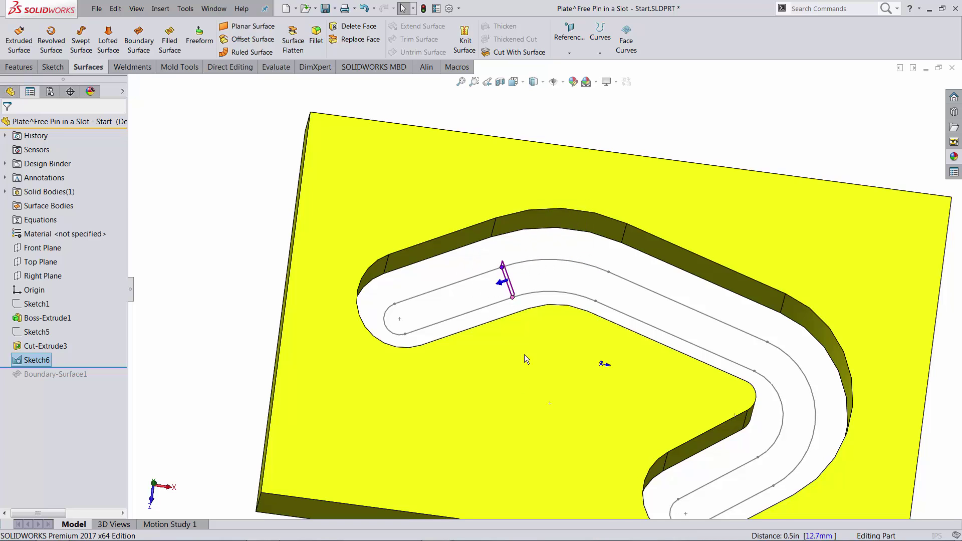
click(498, 365)
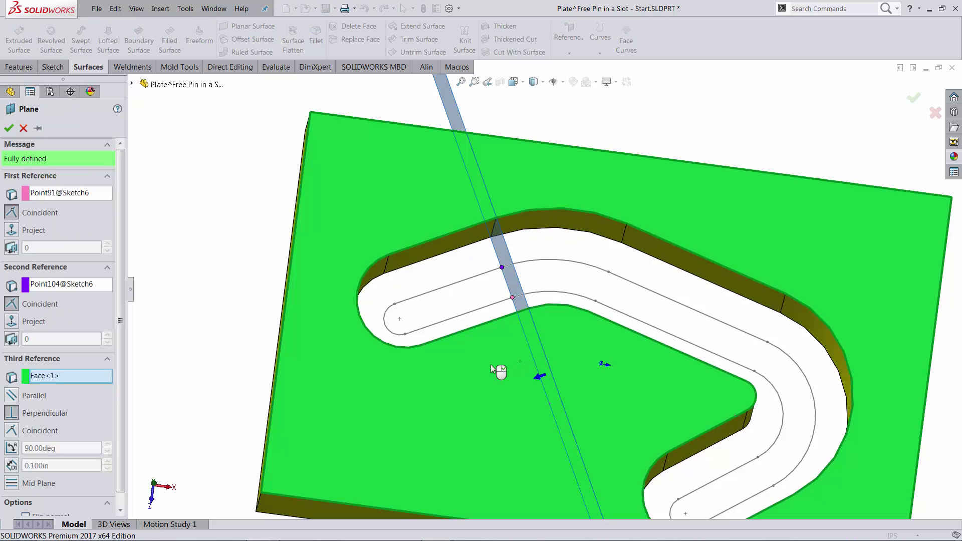
click(9, 129)
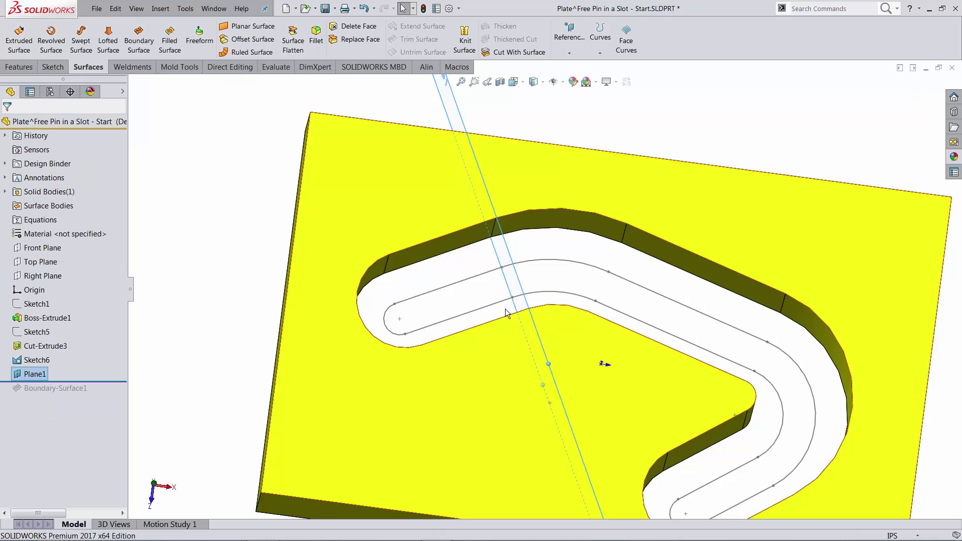
click(521, 287)
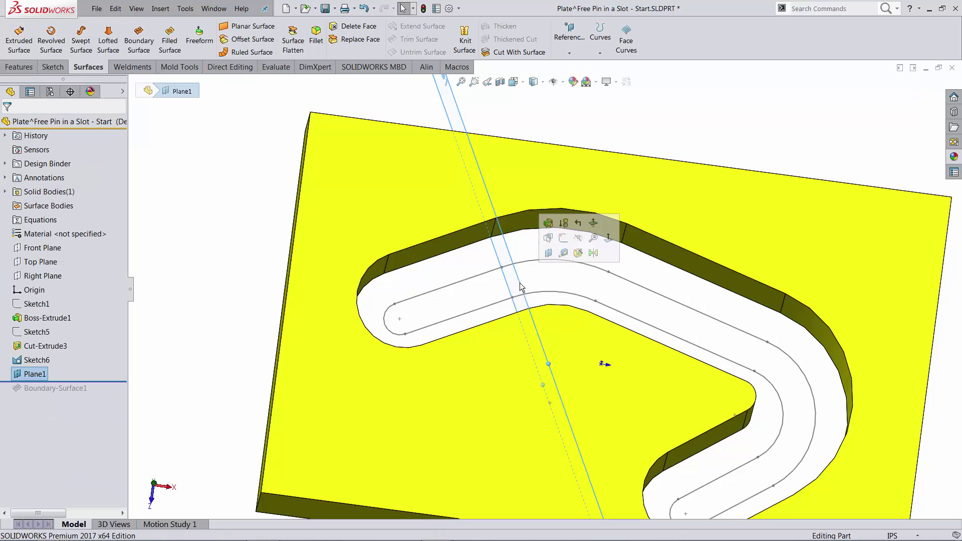
Sketch a 3-point arc on Plane1 bridging the slot's inner and outer curves as Sketch7
click(563, 253)
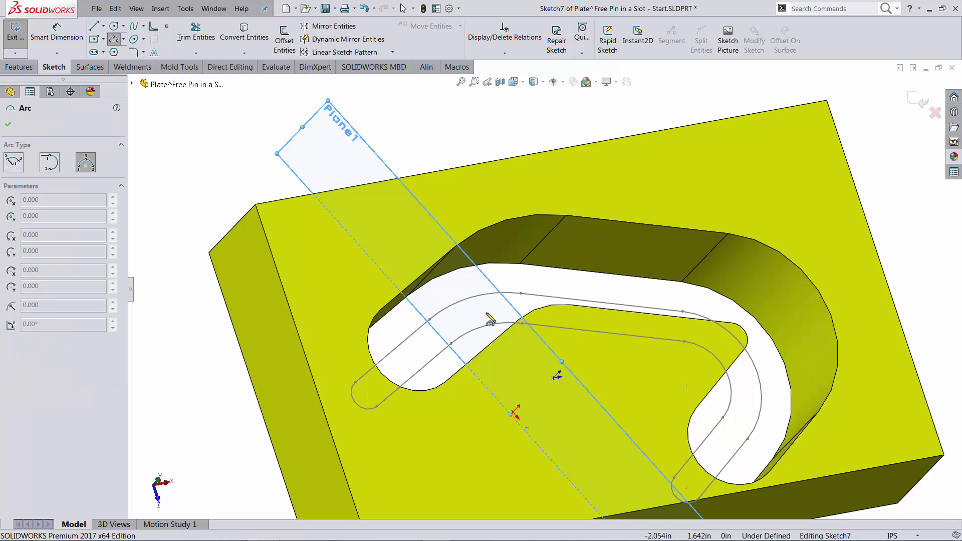
click(114, 38)
click(429, 320)
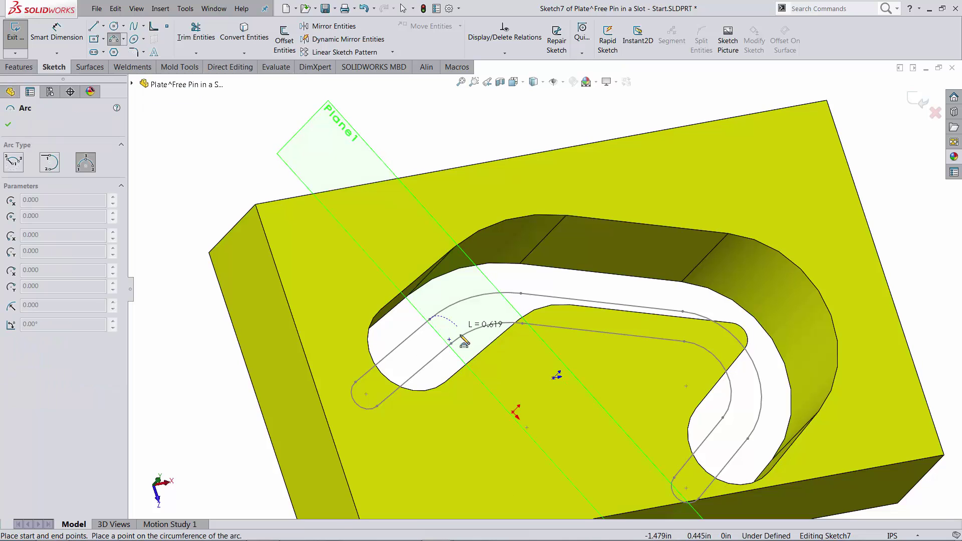
click(453, 341)
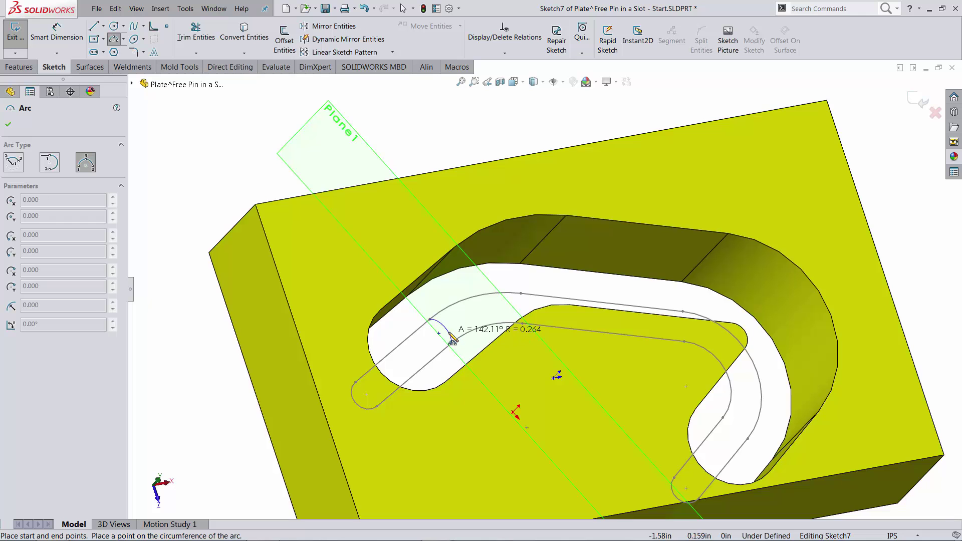
click(445, 326)
key(Escape)
scroll(449, 311, down, 3)
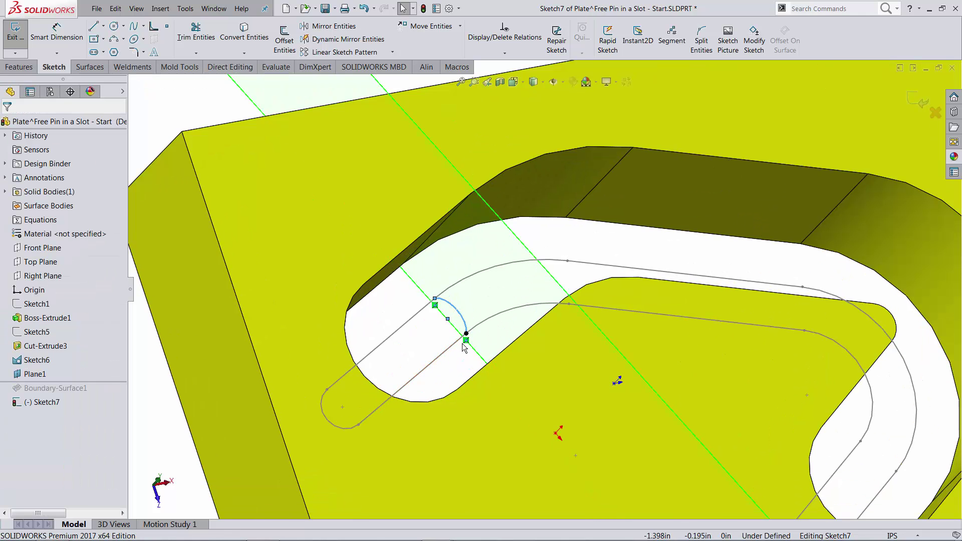
middle_drag(450, 311, 452, 321)
key(Escape)
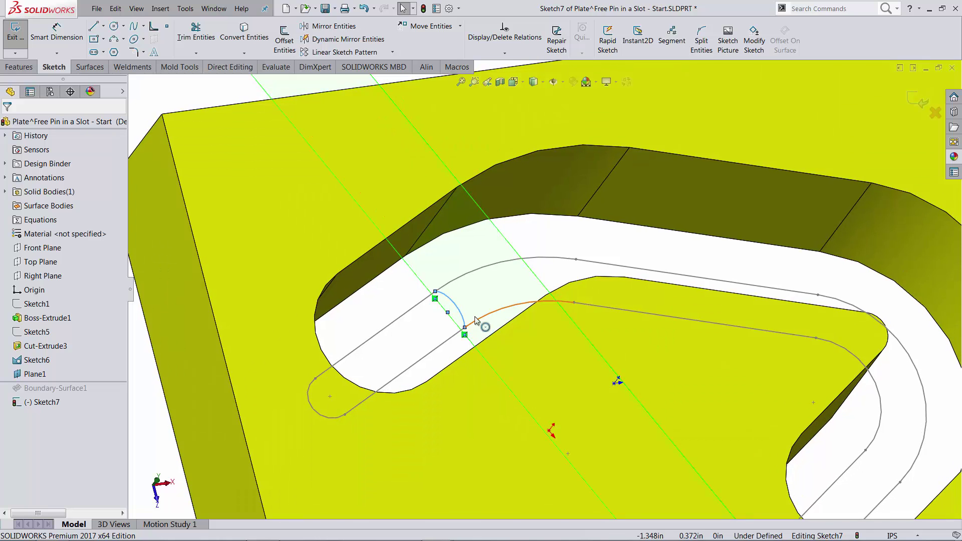
click(911, 97)
Roll forward past Boundary-Surface1 so it rebuilds after Sketch7
right_click(507, 244)
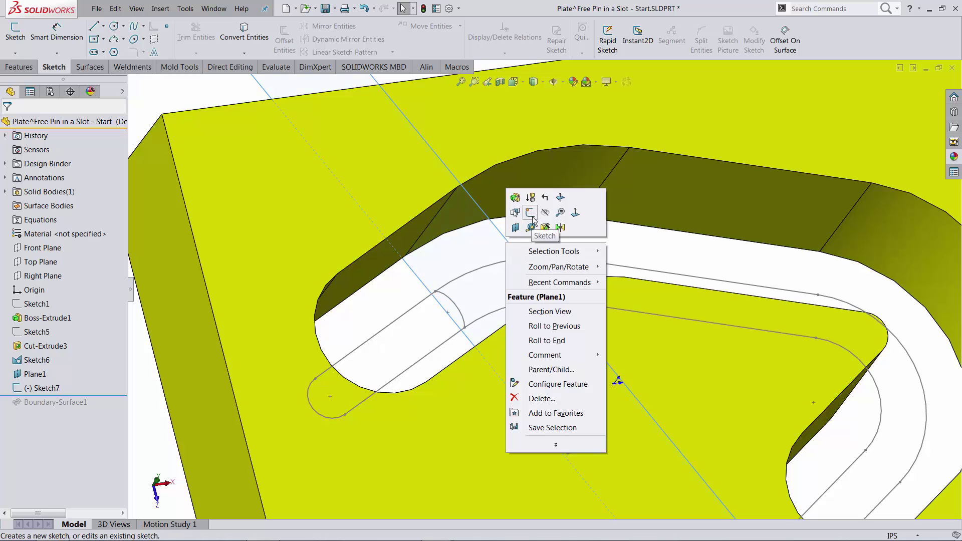
key(Escape)
scroll(690, 436, up, 5)
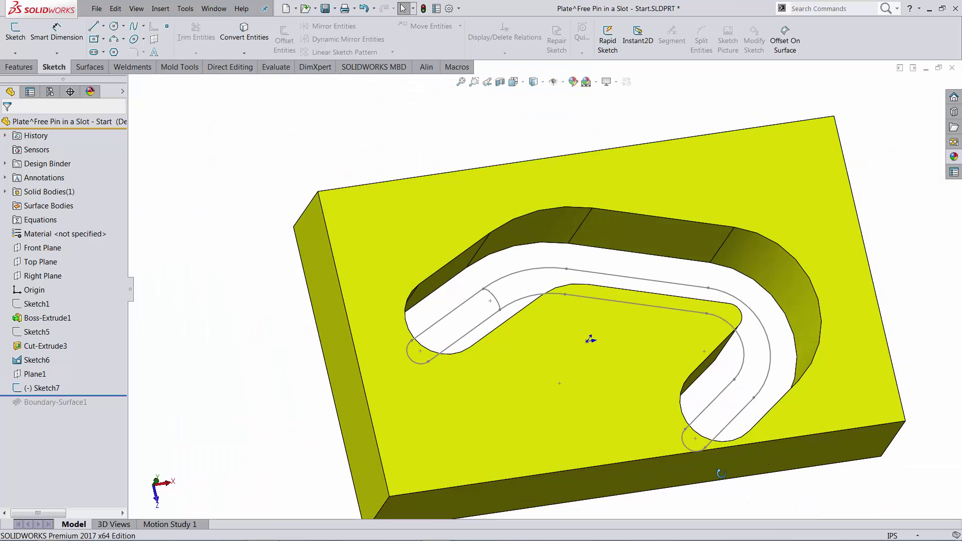
middle_drag(720, 473, 711, 491)
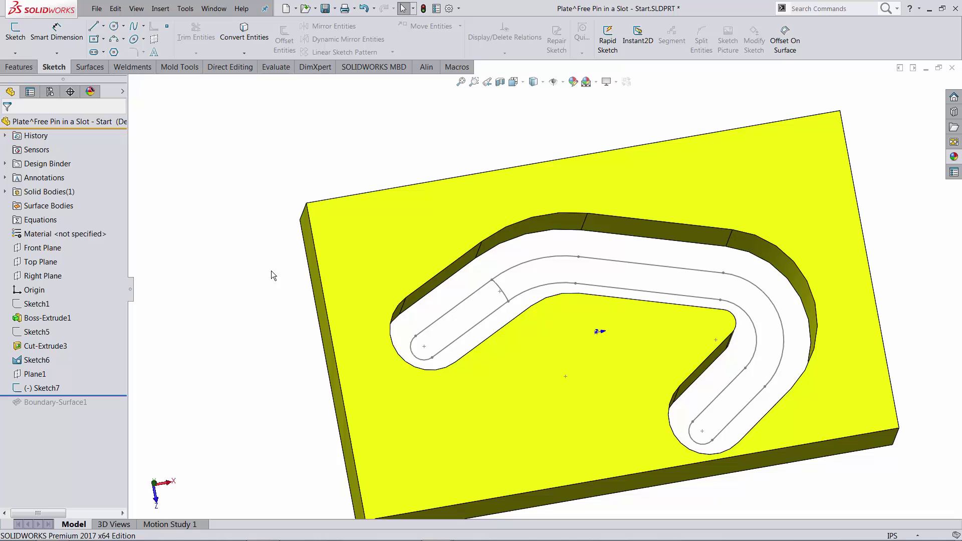
drag(121, 396, 121, 409)
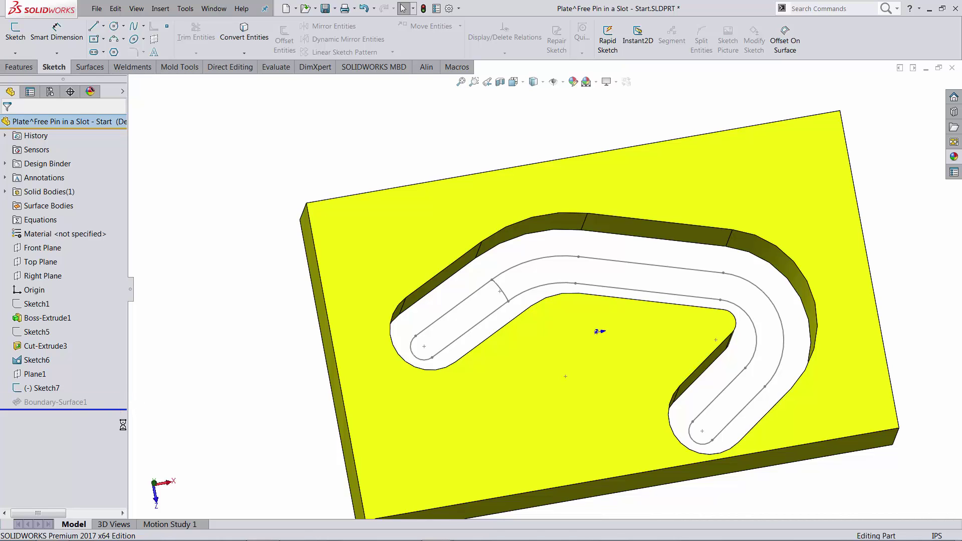
Edit Boundary-Surface1 to add Sketch7 as a third Direction 1 curve, then select the resulting half-pipe surface
right_click(73, 403)
click(79, 257)
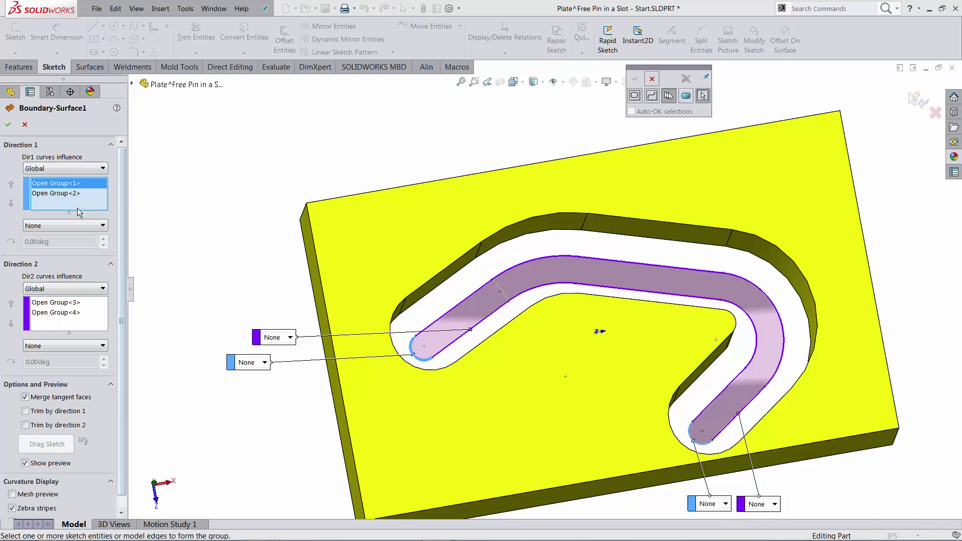
click(652, 79)
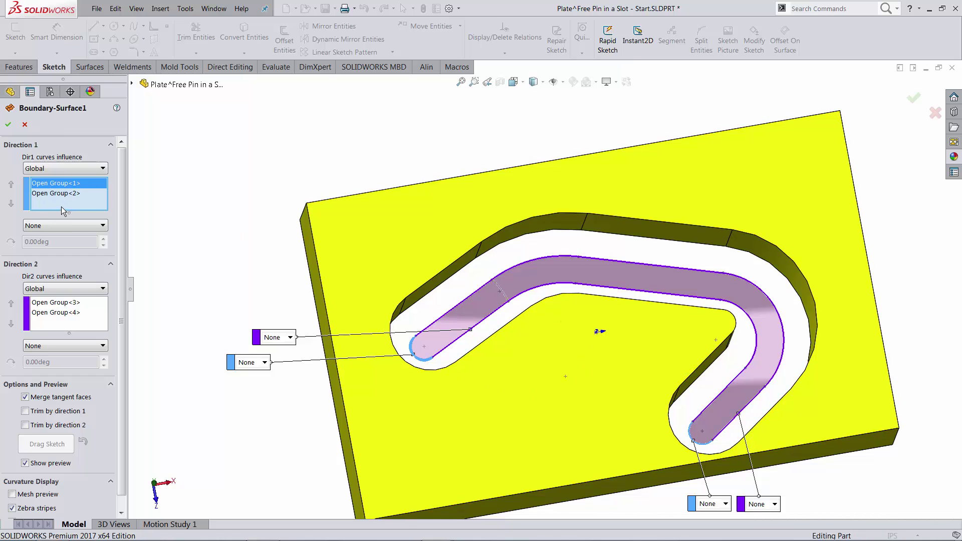
scroll(507, 299, down, 4)
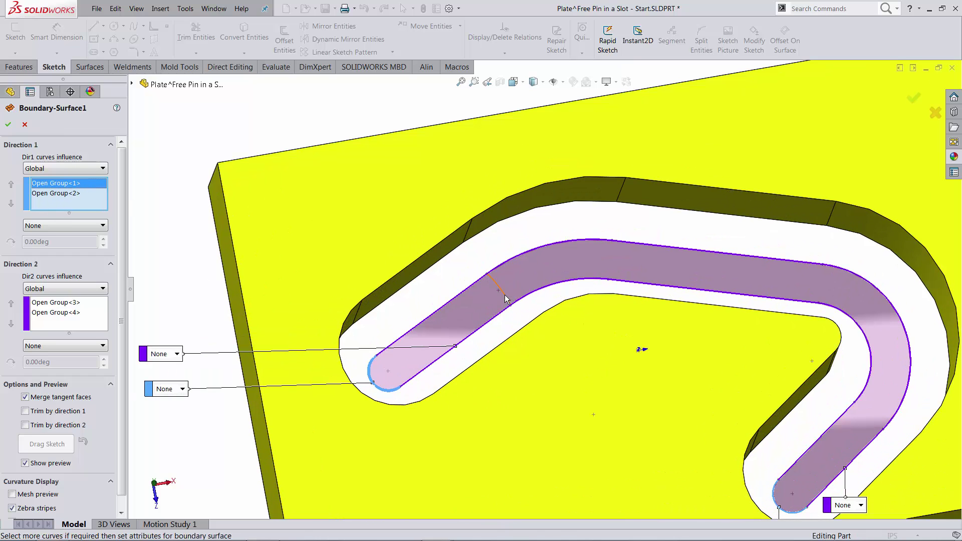
click(505, 299)
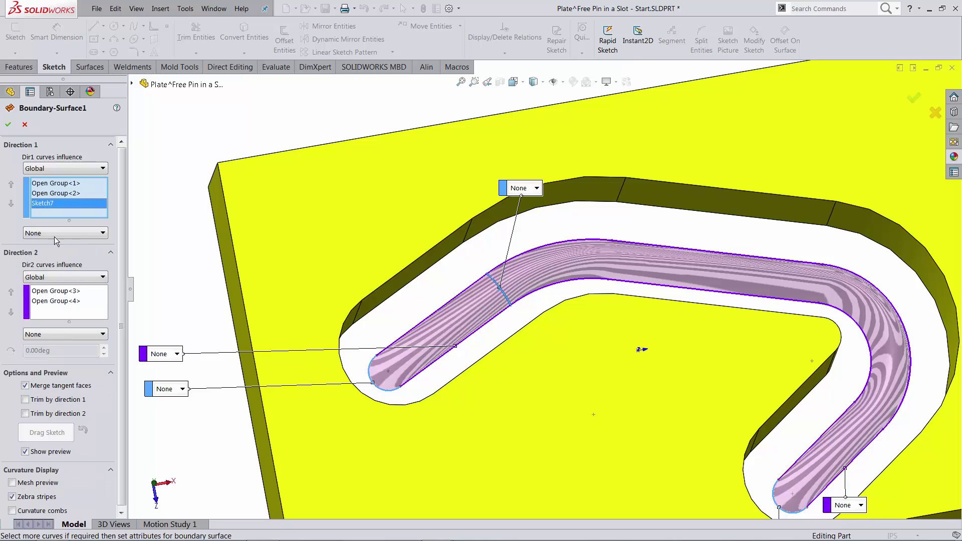
middle_drag(840, 398, 691, 370)
click(8, 125)
middle_drag(553, 369, 520, 425)
click(499, 292)
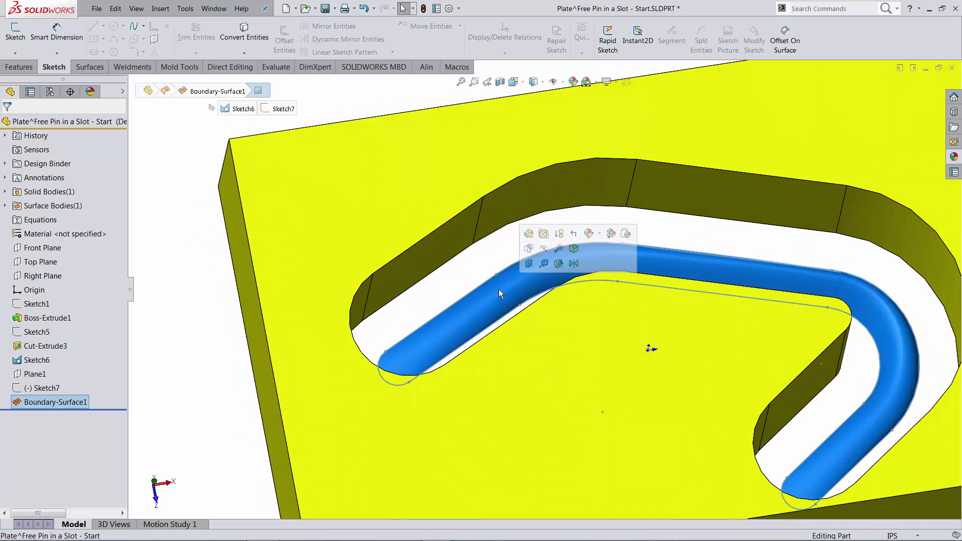
click(90, 67)
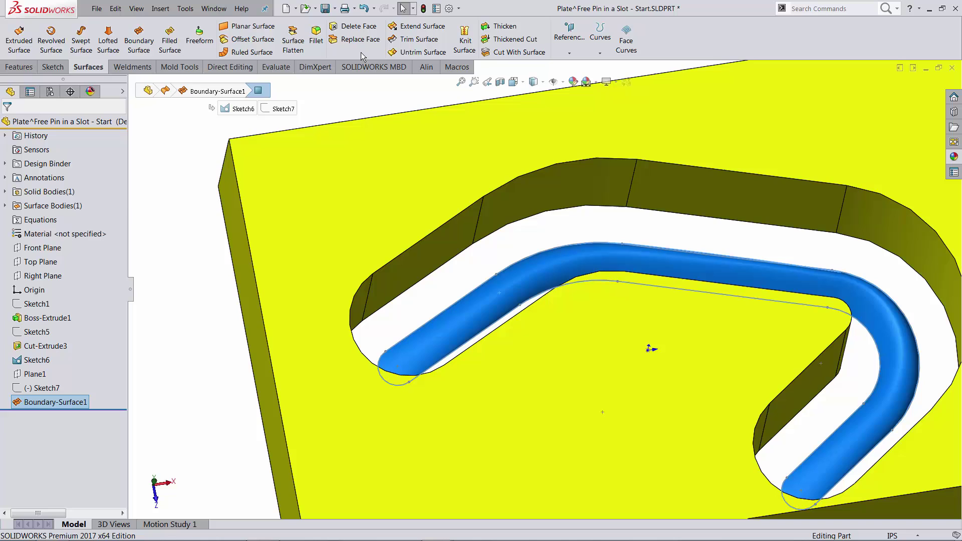
click(415, 52)
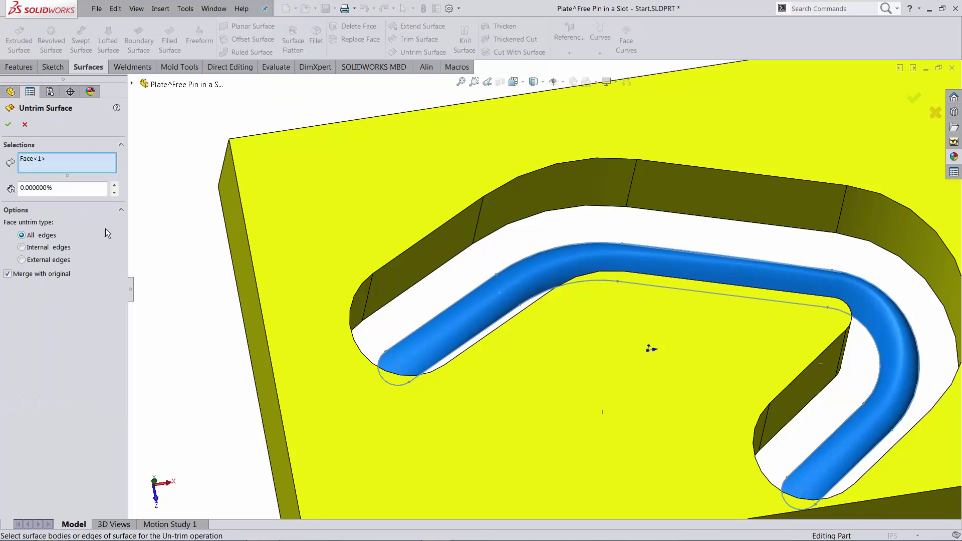
click(24, 124)
click(172, 377)
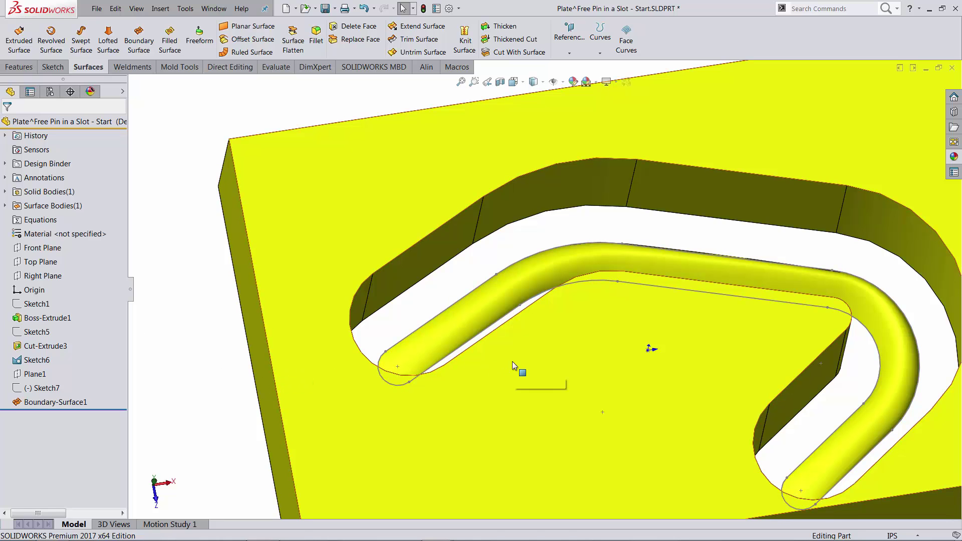
Rebuild the pin-in-slot assembly and delete the failing Coincident8 mate
key(ctrl+Tab)
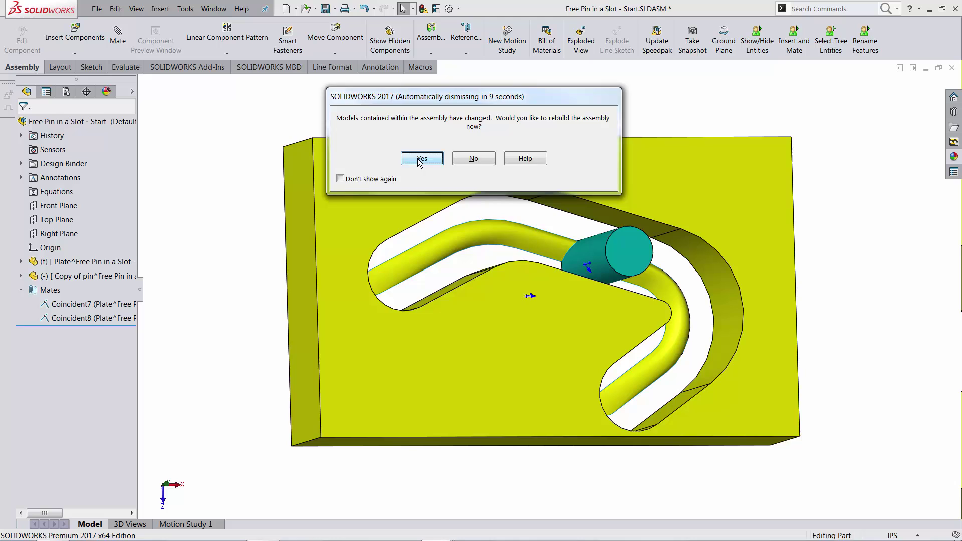
click(421, 159)
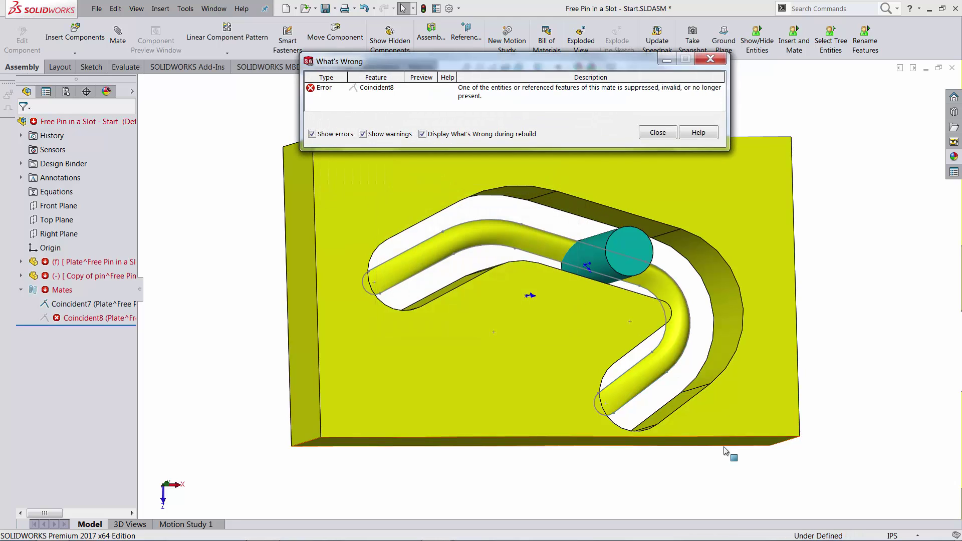
click(658, 133)
click(94, 319)
right_click(94, 320)
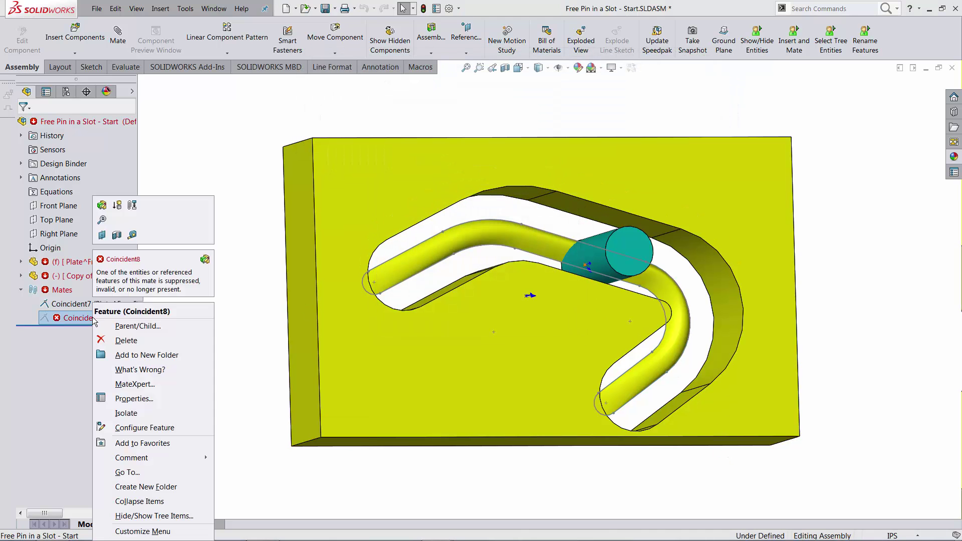
click(126, 340)
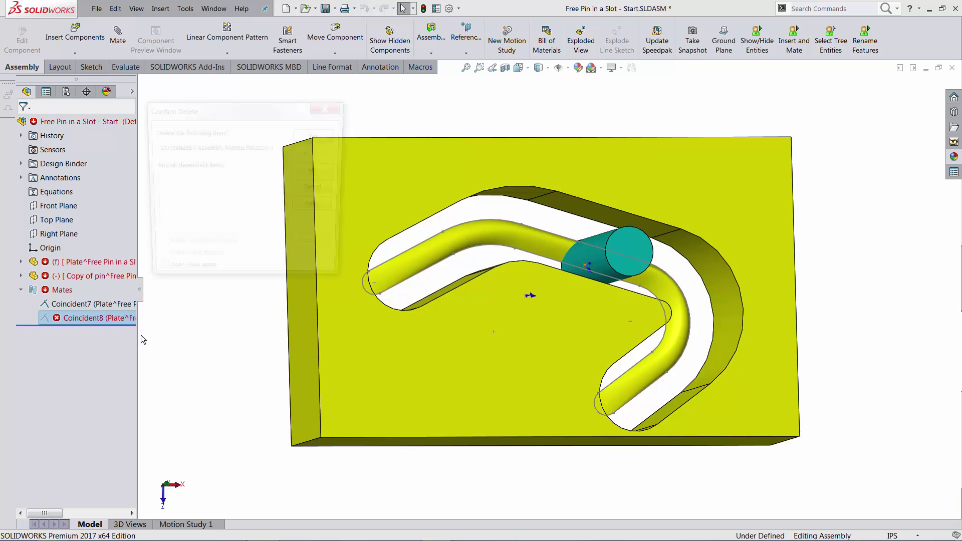
click(318, 135)
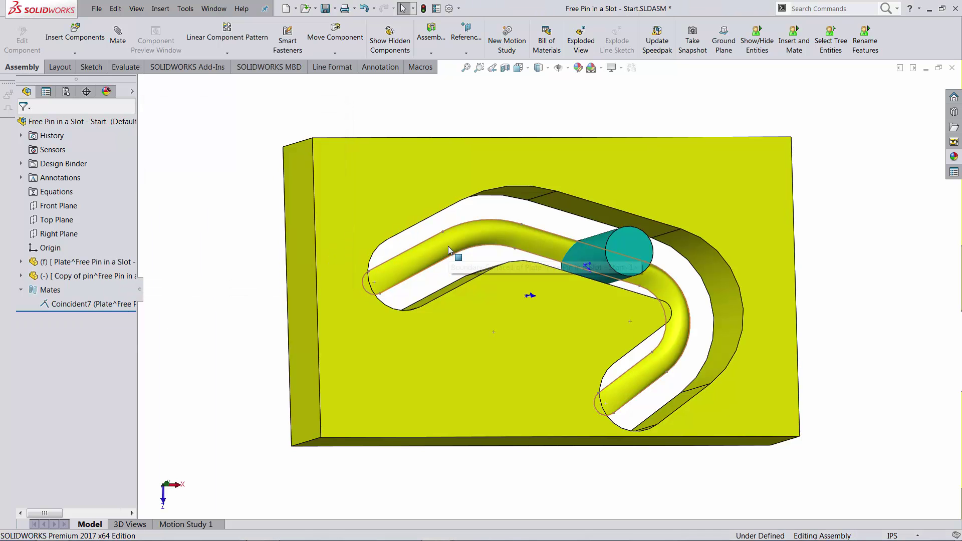
Inspect the tube surface in the slot from an angle and from the top view
click(448, 246)
middle_drag(439, 357, 582, 400)
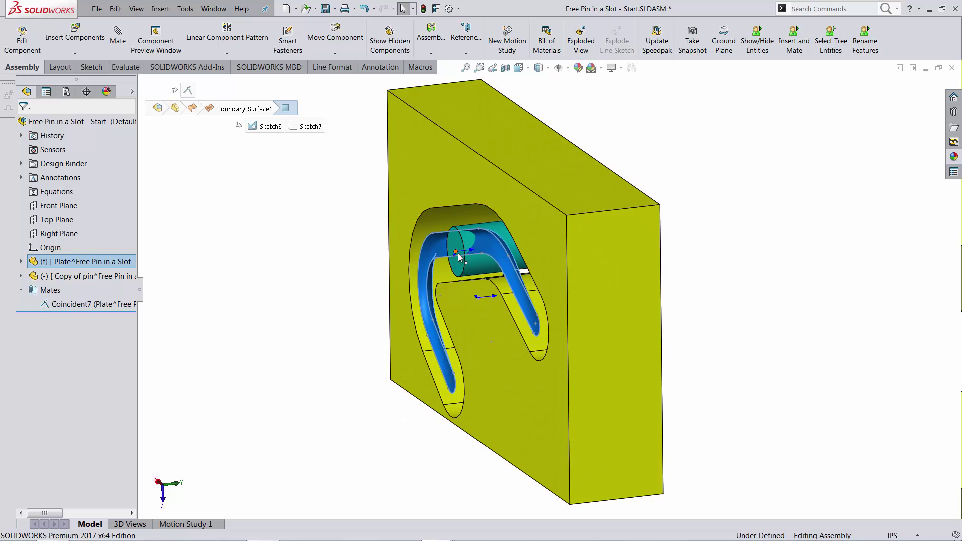
key(ctrl+5)
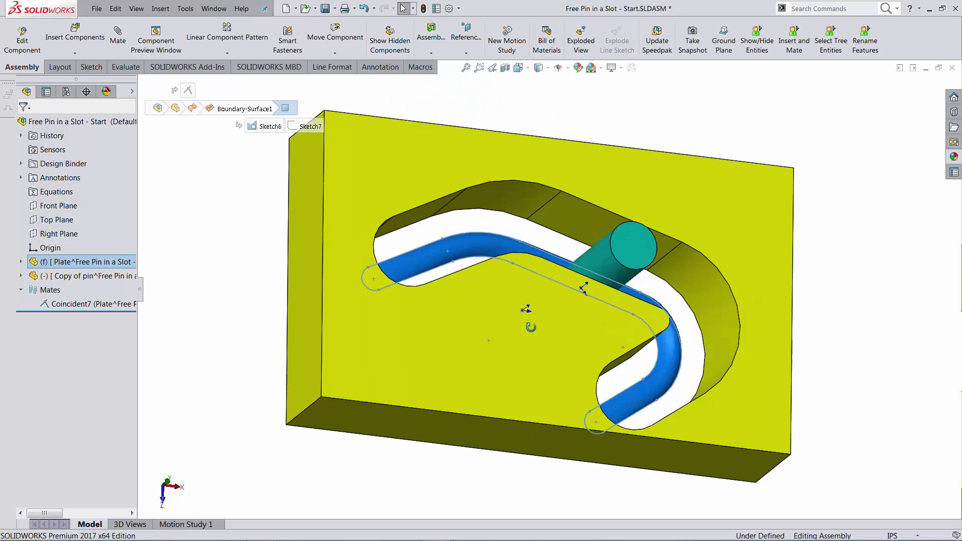
click(266, 314)
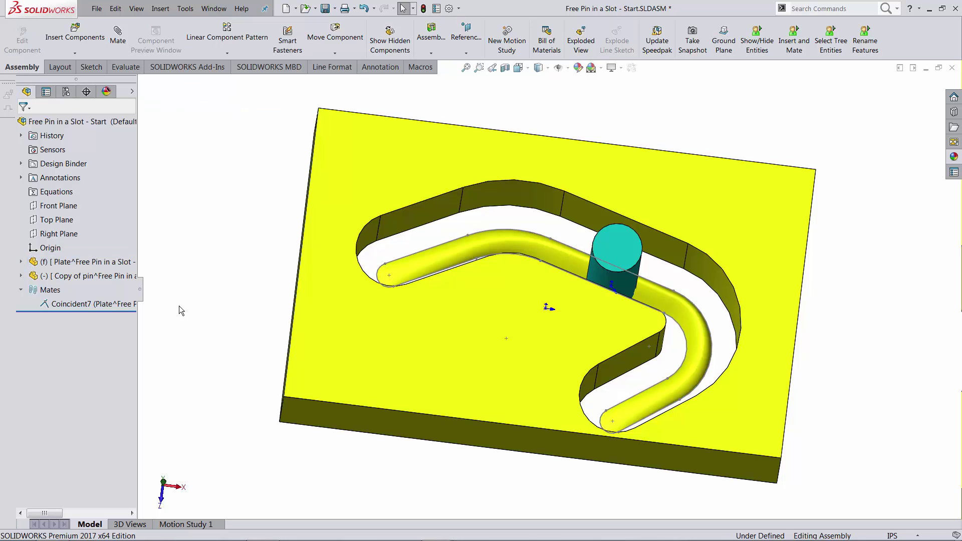
Insert a new empty part, Part1, into the assembly and set it to float
click(74, 53)
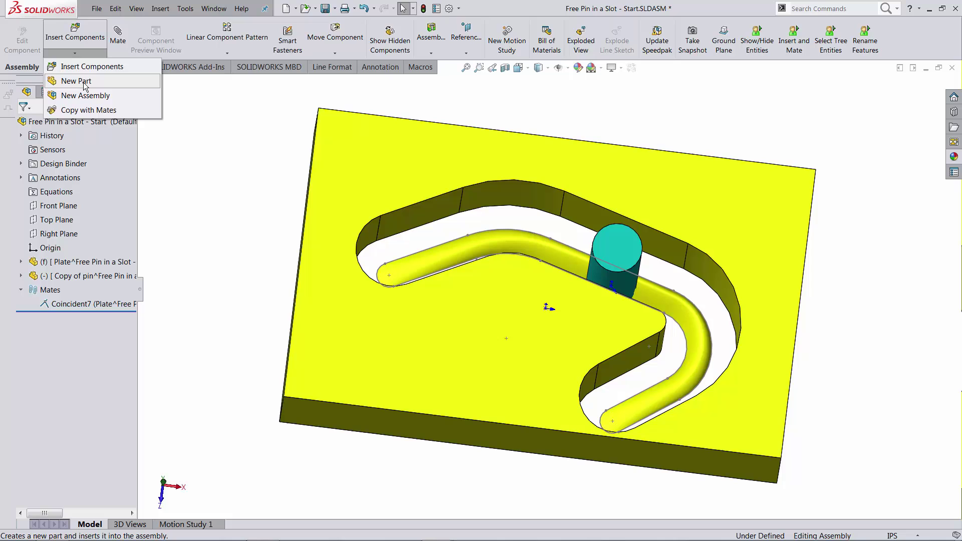
click(76, 81)
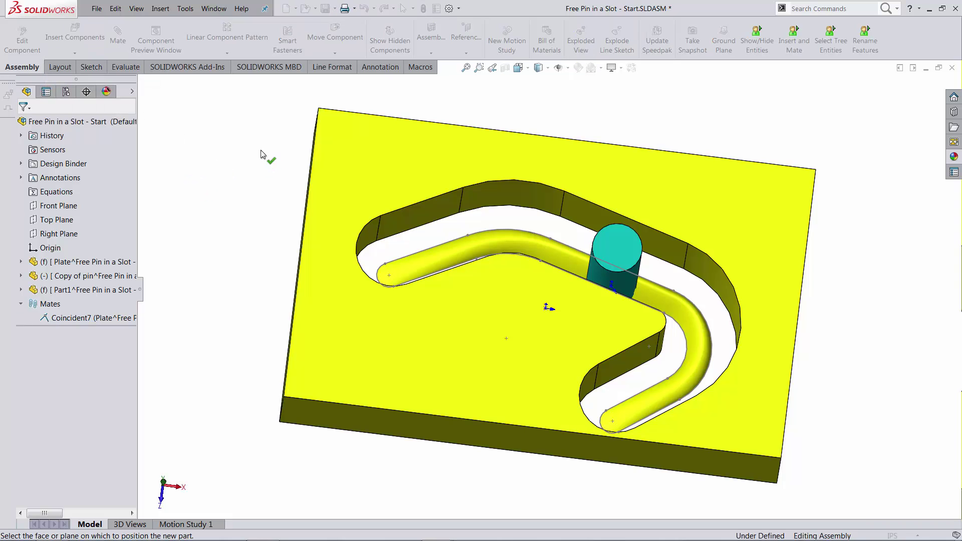
click(230, 171)
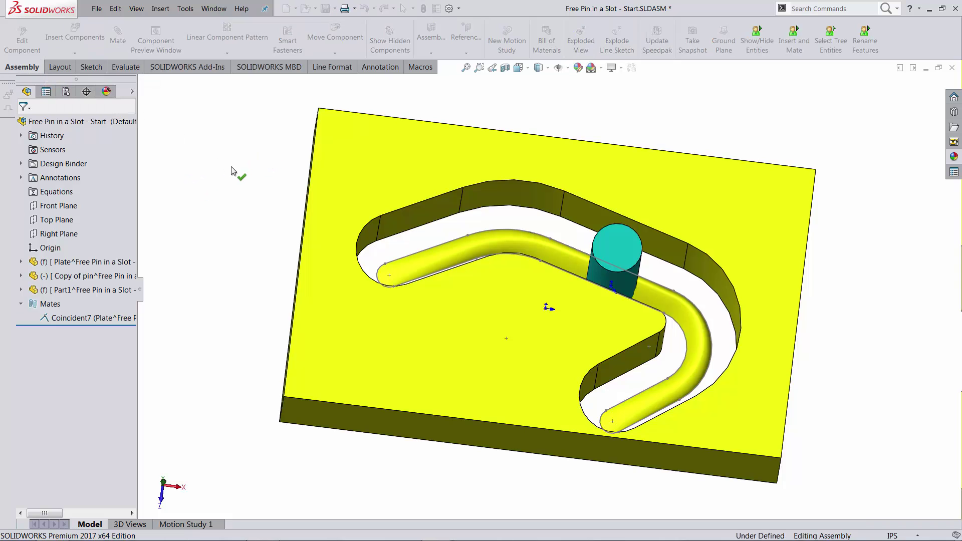
right_click(45, 296)
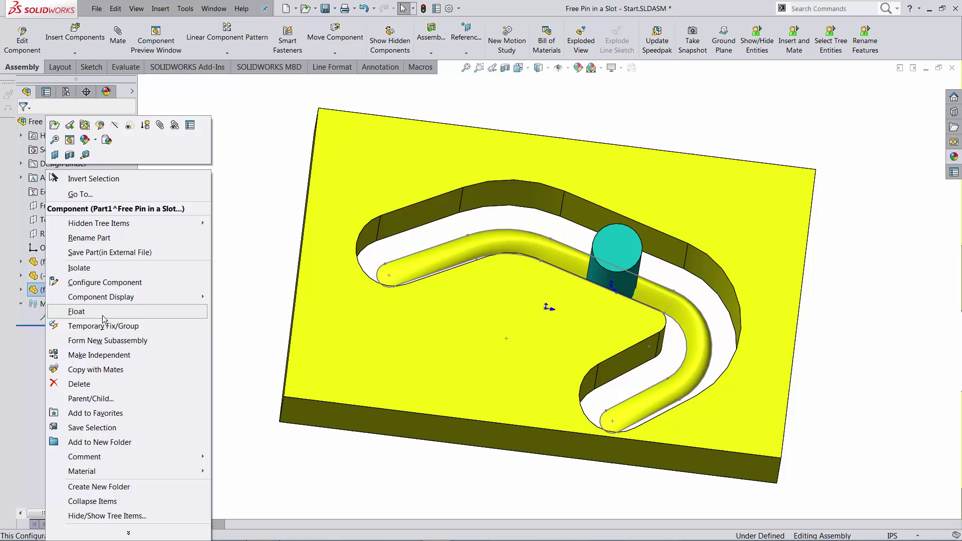
click(72, 309)
Mate Part1's origin coincident with the slot's tube surface
click(21, 289)
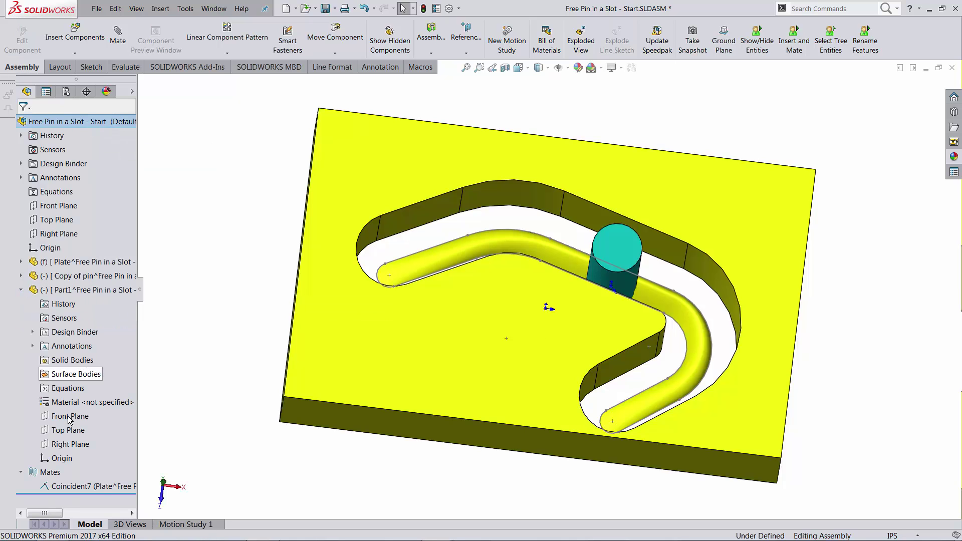
click(60, 458)
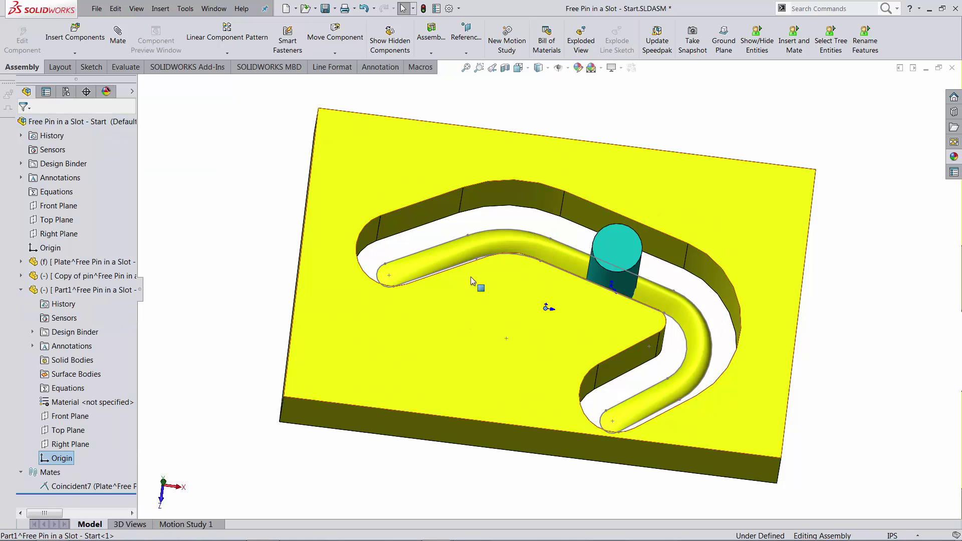
ctrl+click(450, 260)
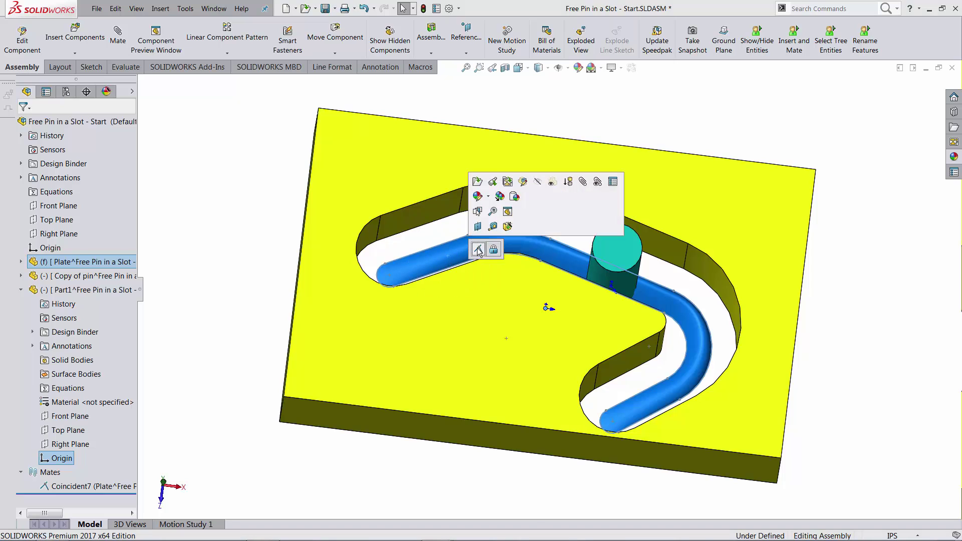
click(478, 249)
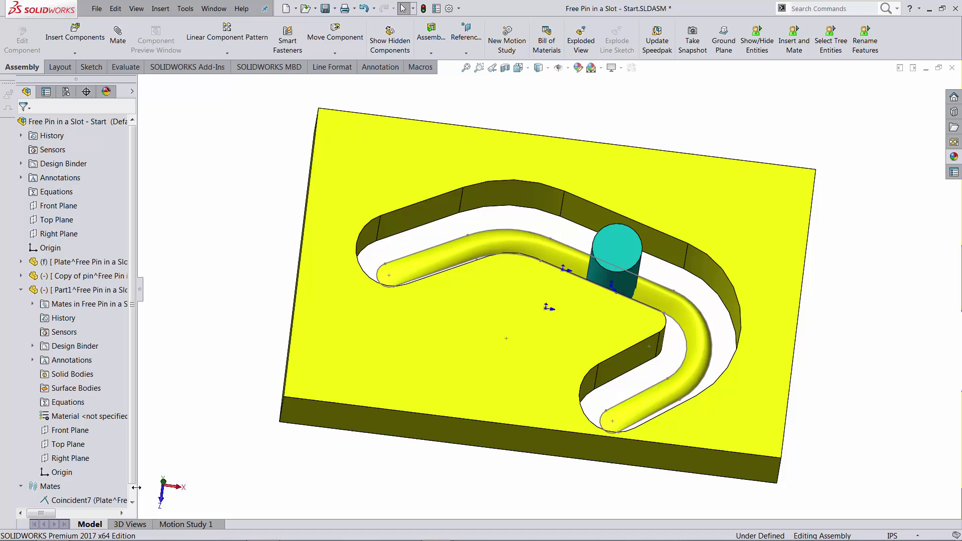
Show temporary axes and mate the pin's cylindrical face coincident to Part1's origin
scroll(134, 477, down, 1)
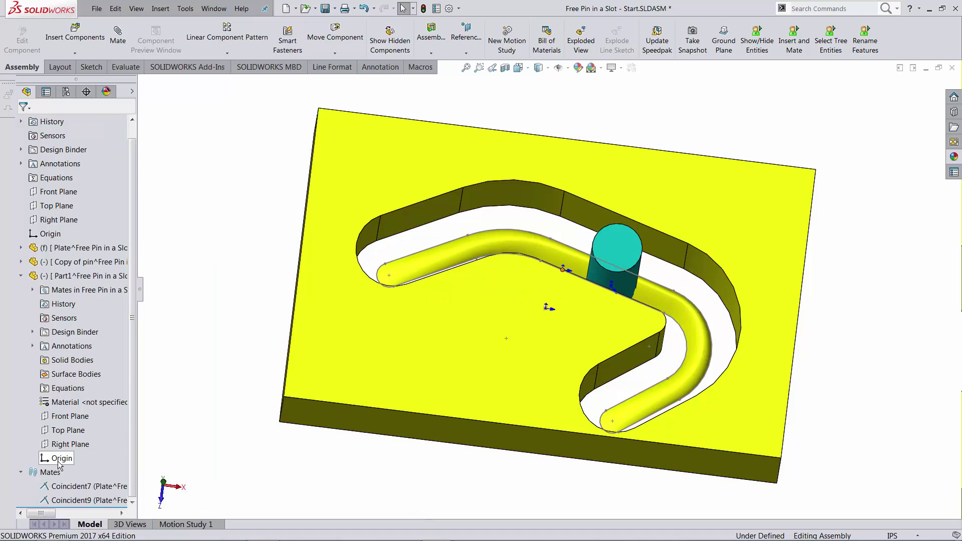
click(559, 67)
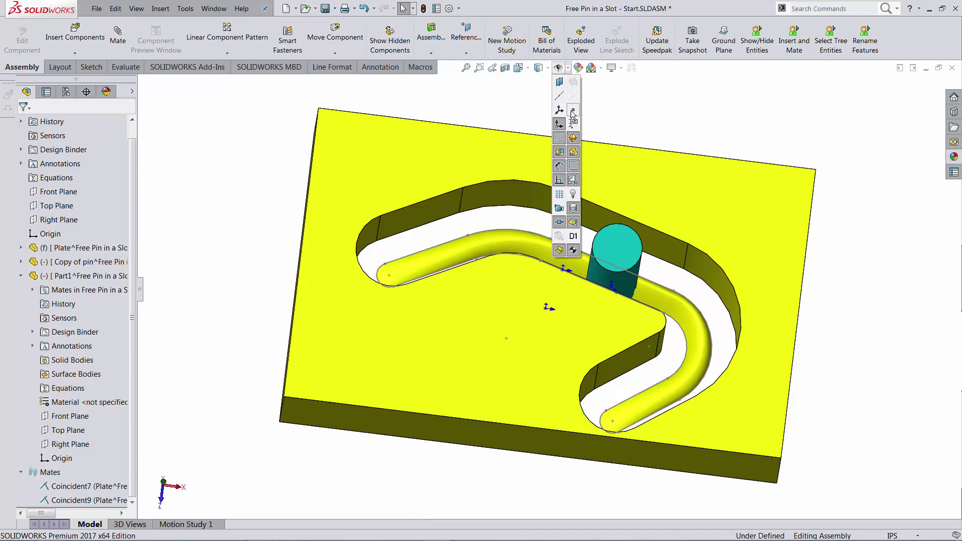
click(572, 97)
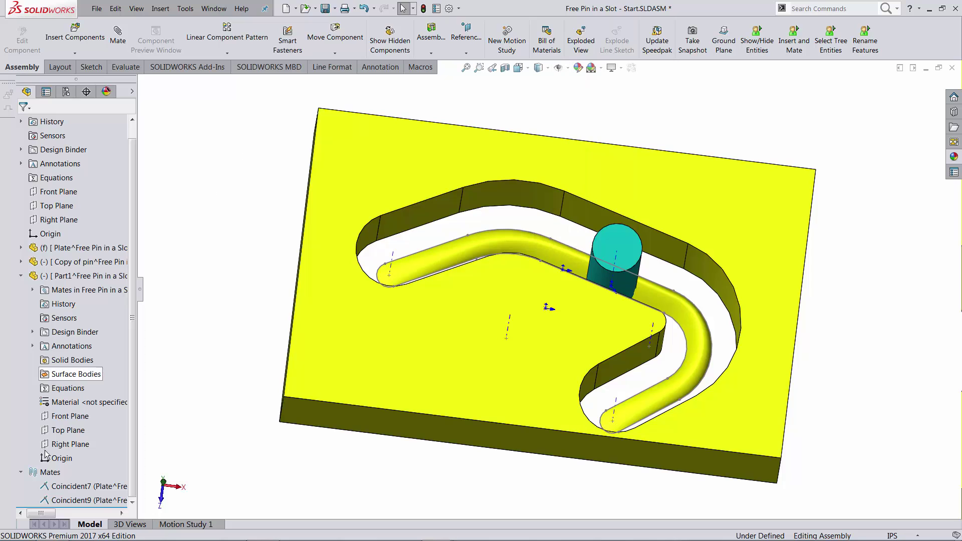
click(59, 459)
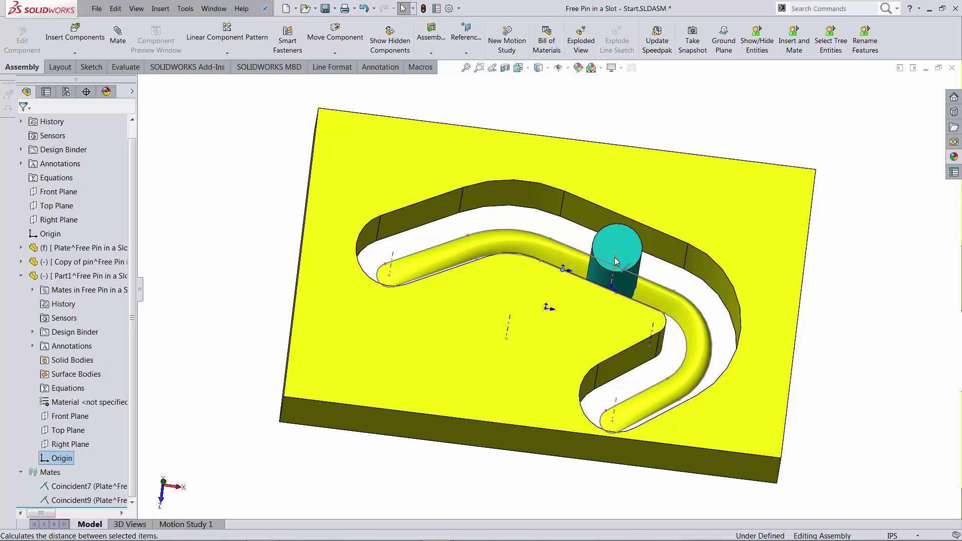
ctrl+click(635, 252)
click(646, 250)
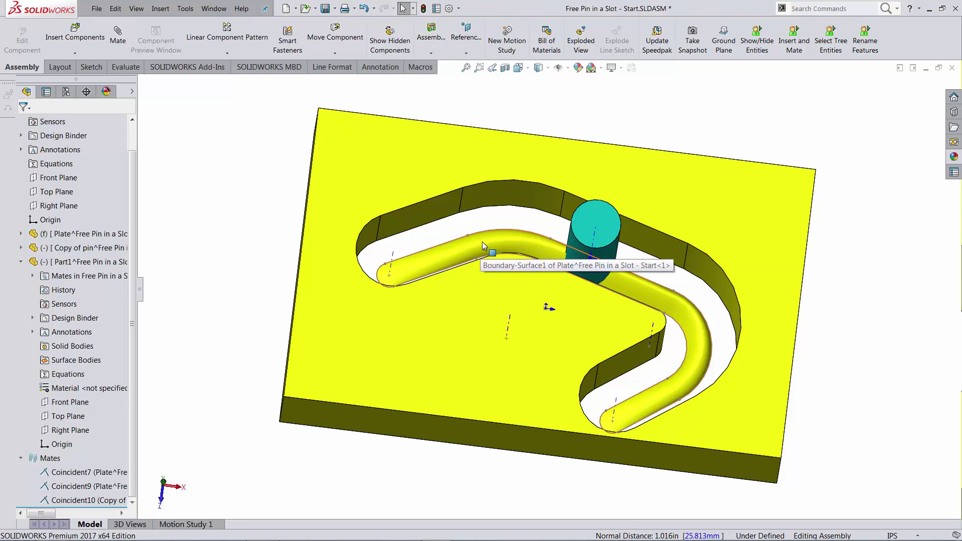
Hide the plate's tube surface body and the grey curves inside the slot
click(21, 233)
right_click(56, 335)
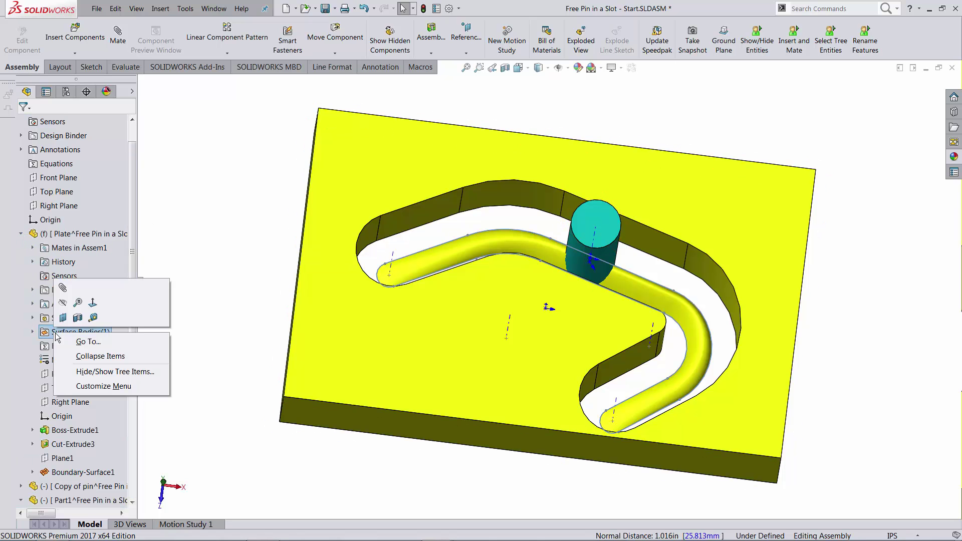
click(63, 302)
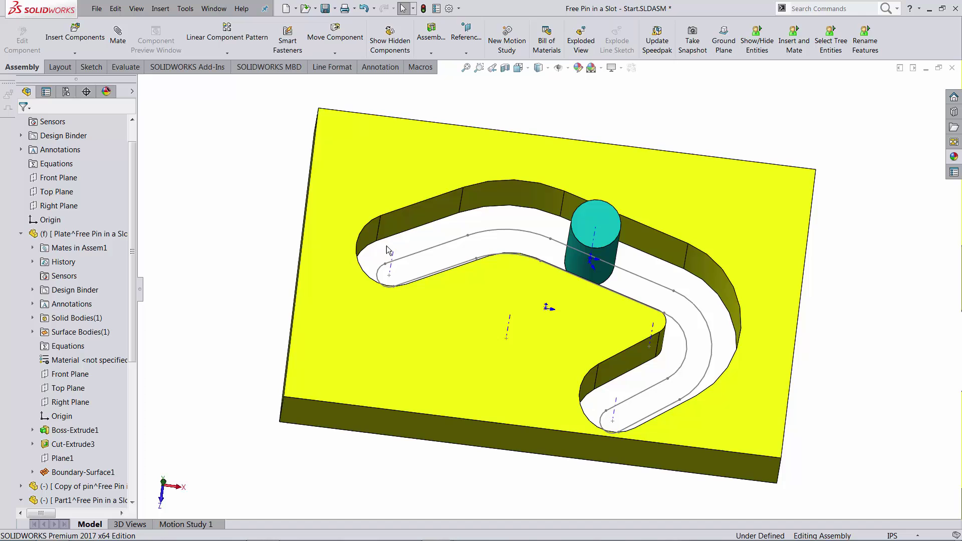
click(414, 259)
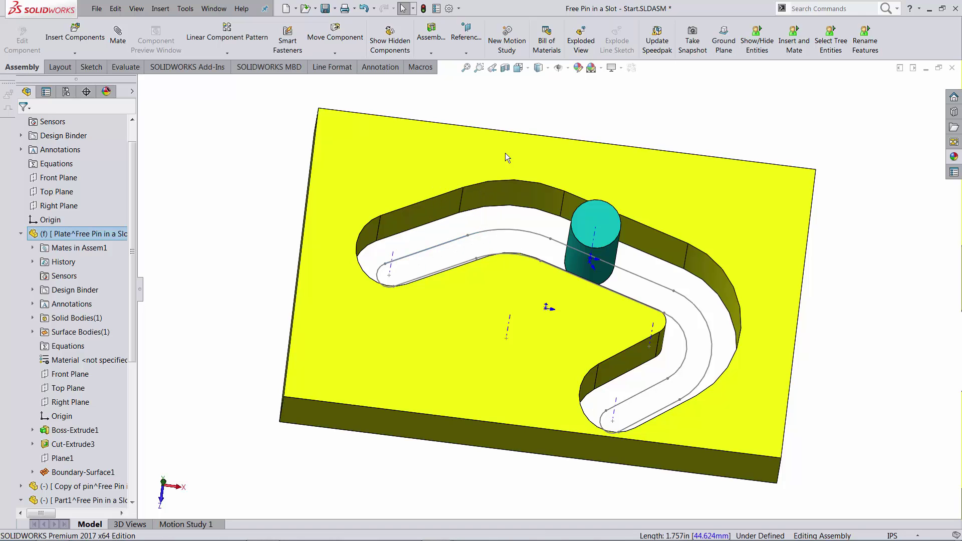
Turn off display of the dashed axes, reference lines and origin markers
click(567, 70)
click(573, 95)
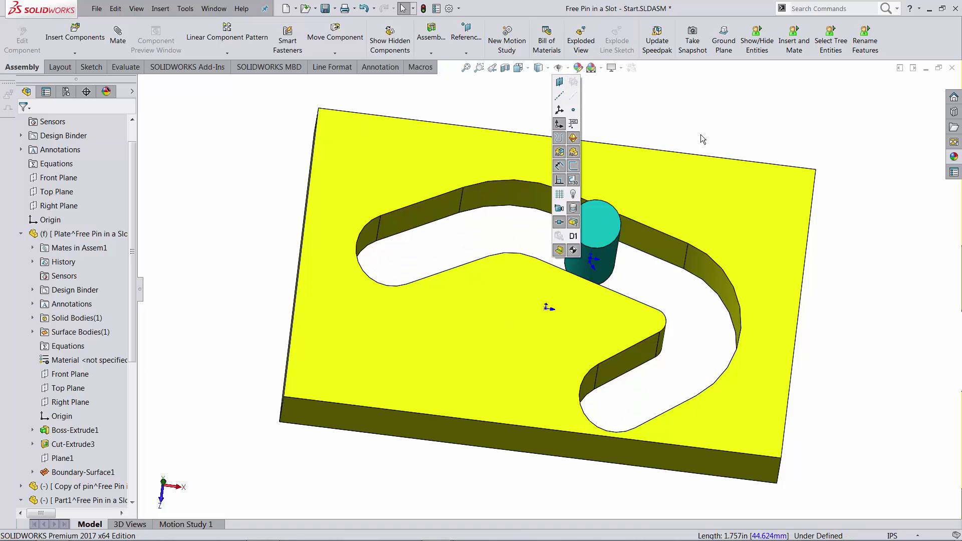
click(558, 68)
click(560, 123)
Drag the pin along the curved slot, leaving it at the slot's left end
middle_drag(704, 307, 702, 369)
drag(599, 222, 458, 222)
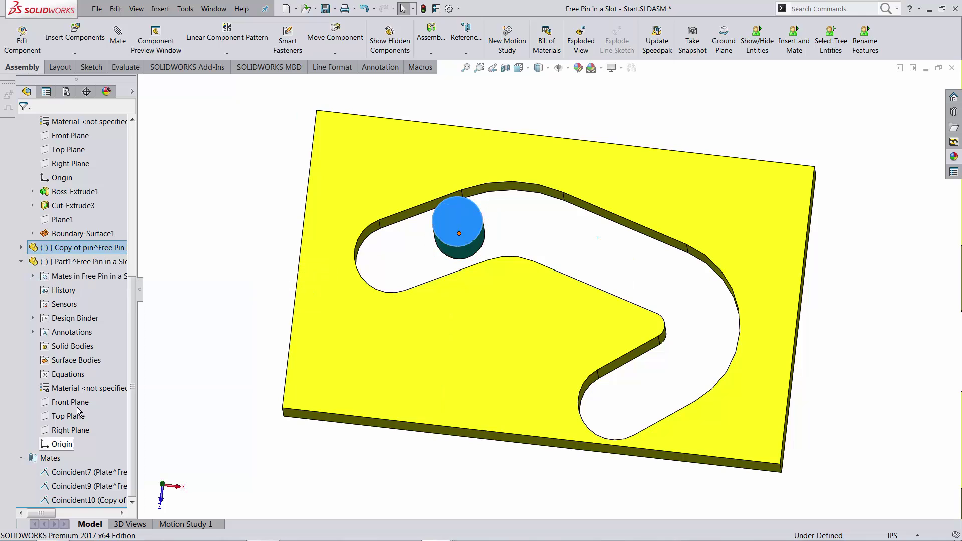
mouse_move(69, 266)
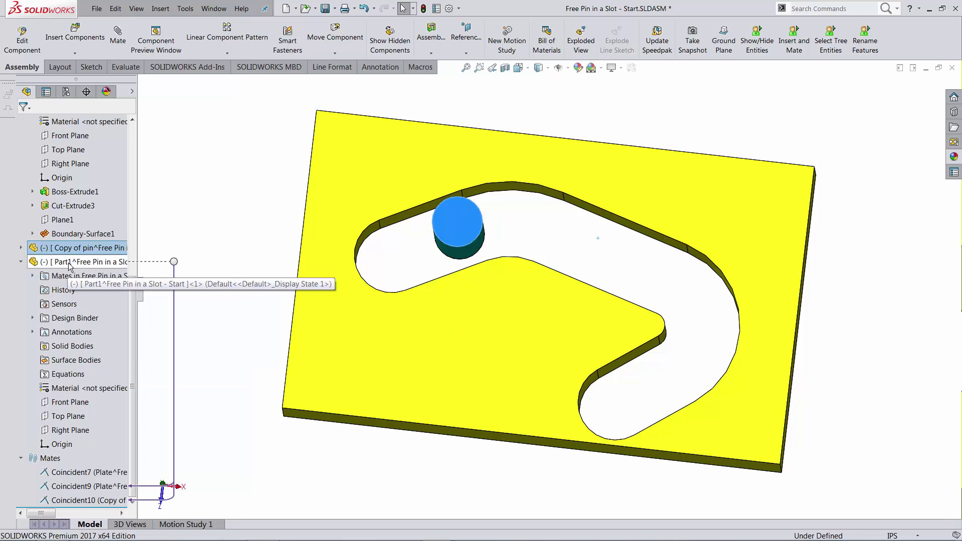
drag(457, 232, 614, 295)
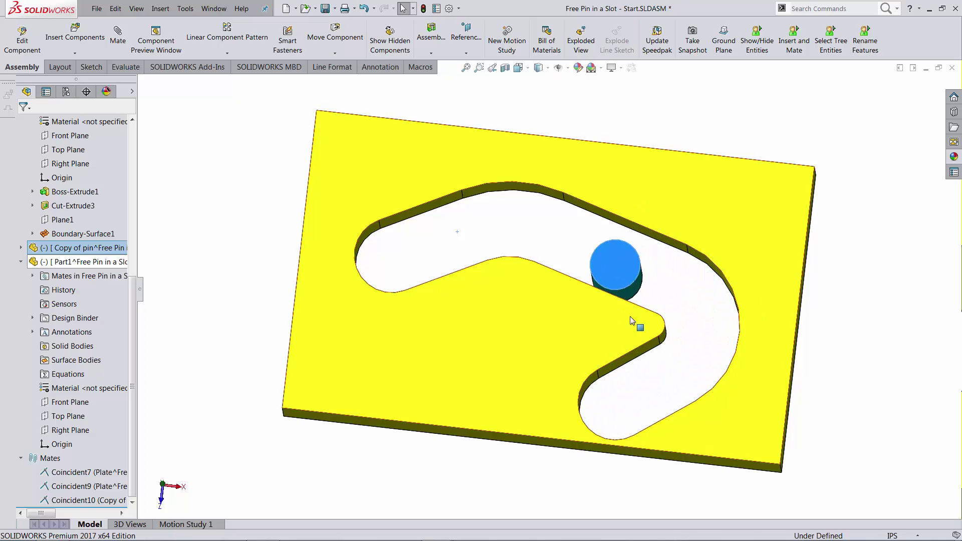
middle_drag(662, 370, 617, 318)
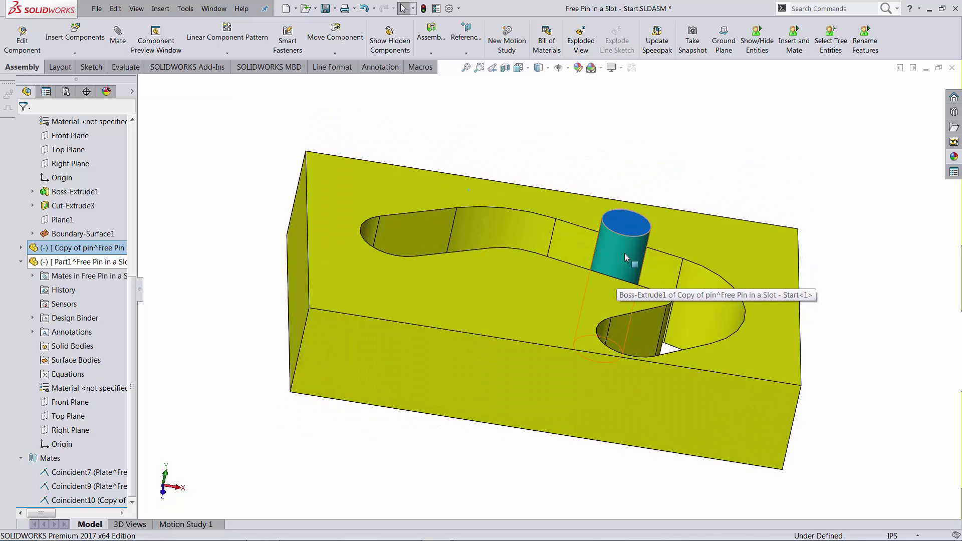
drag(625, 257, 606, 280)
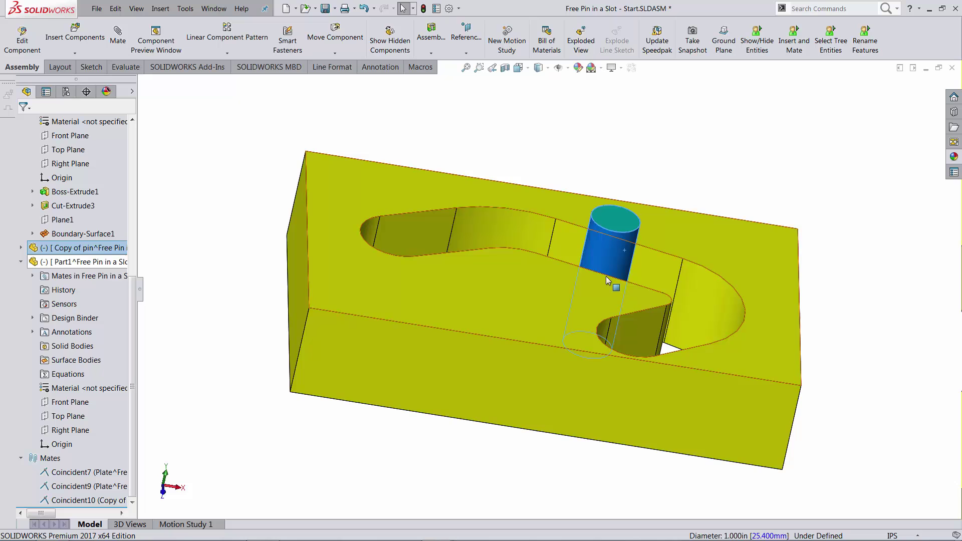
middle_drag(615, 273, 623, 285)
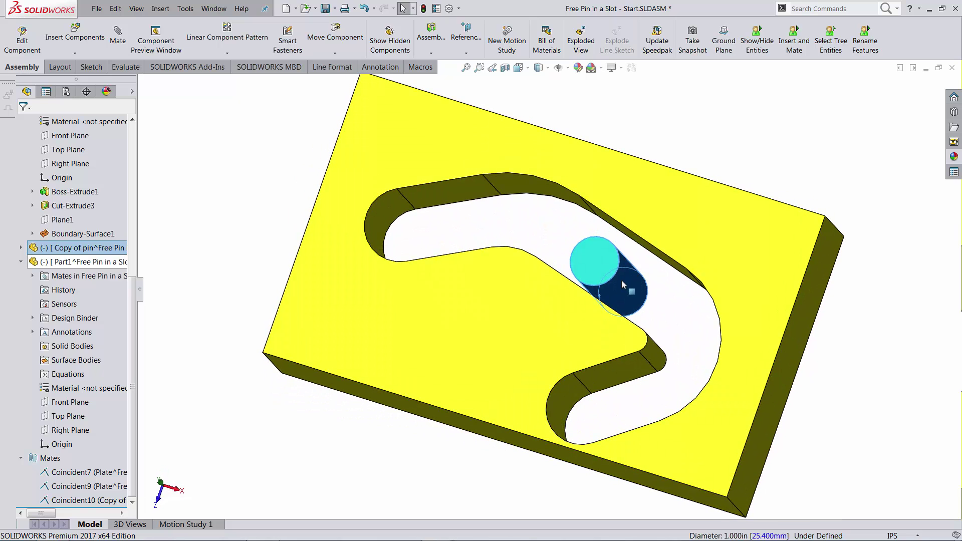
drag(623, 284, 528, 251)
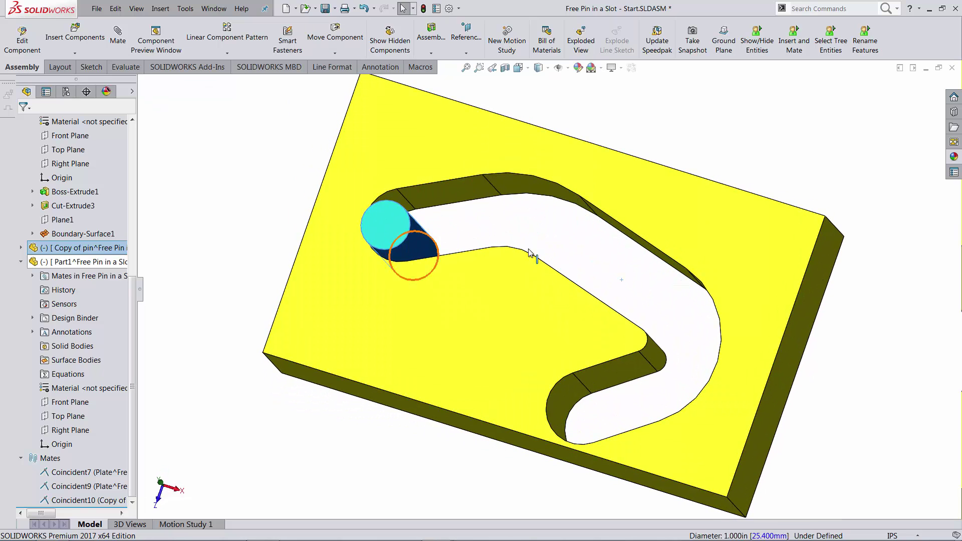
click(781, 143)
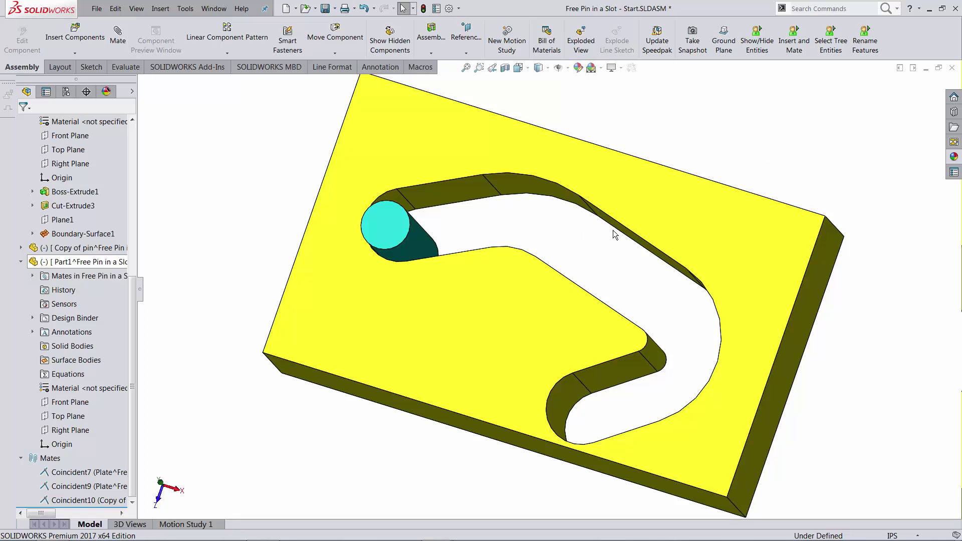
Open the Pin in Pocket plate part and show its hidden Boundary-Surface1
key(ctrl+Tab)
key(ctrl+Tab)
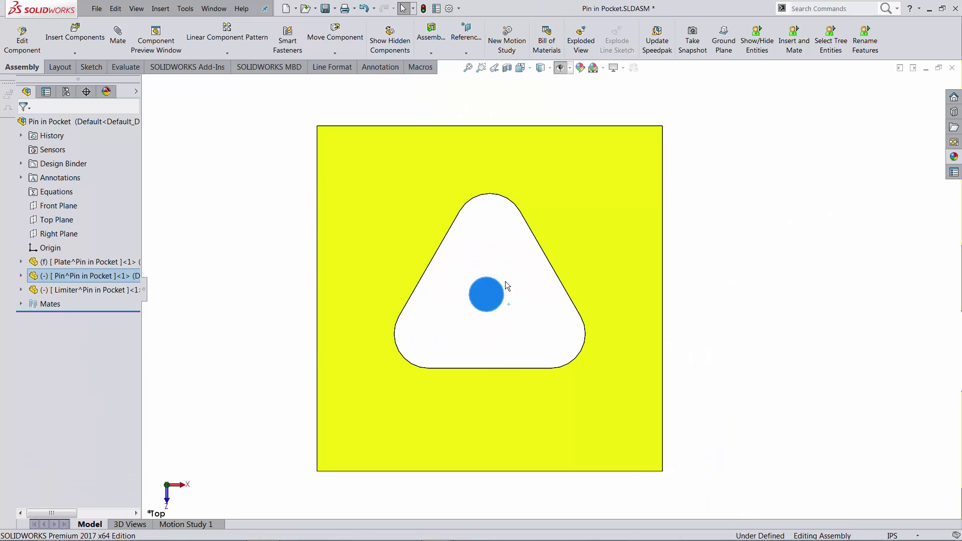
right_click(471, 150)
key(Escape)
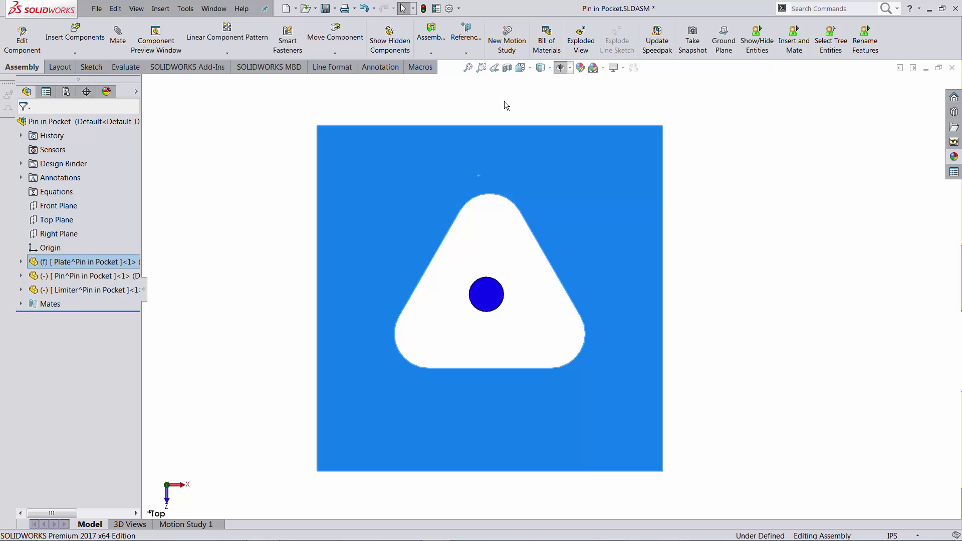
key(ctrl+Tab)
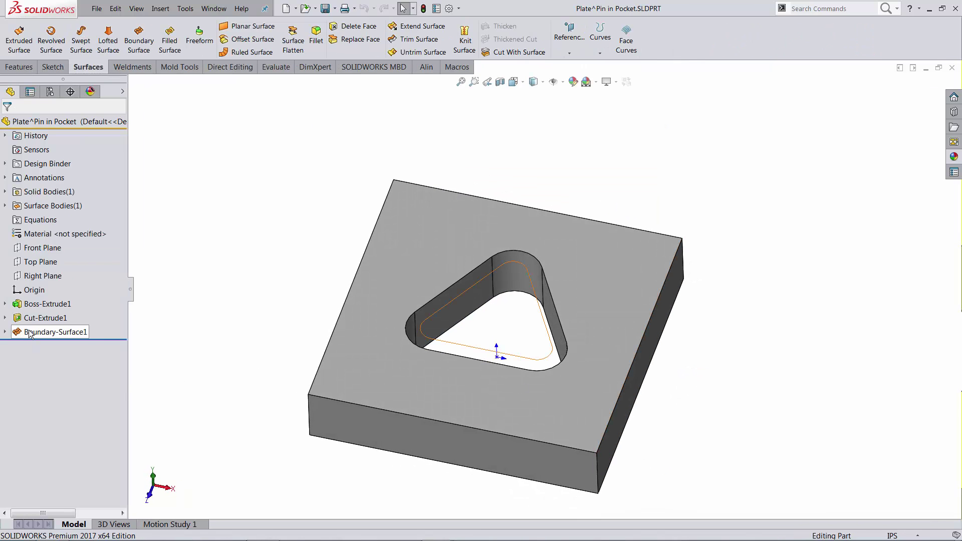
right_click(30, 334)
click(45, 264)
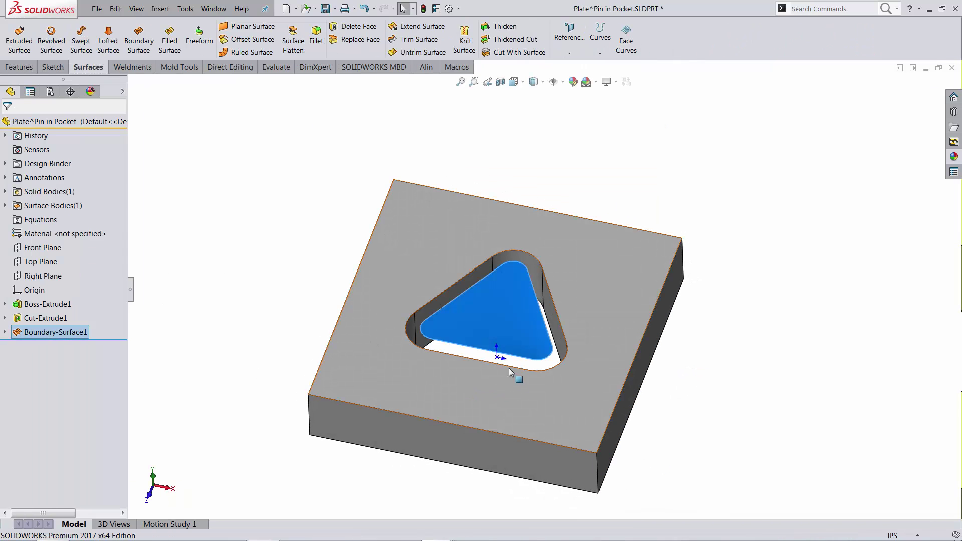
middle_drag(508, 371, 536, 278)
scroll(536, 291, down, 3)
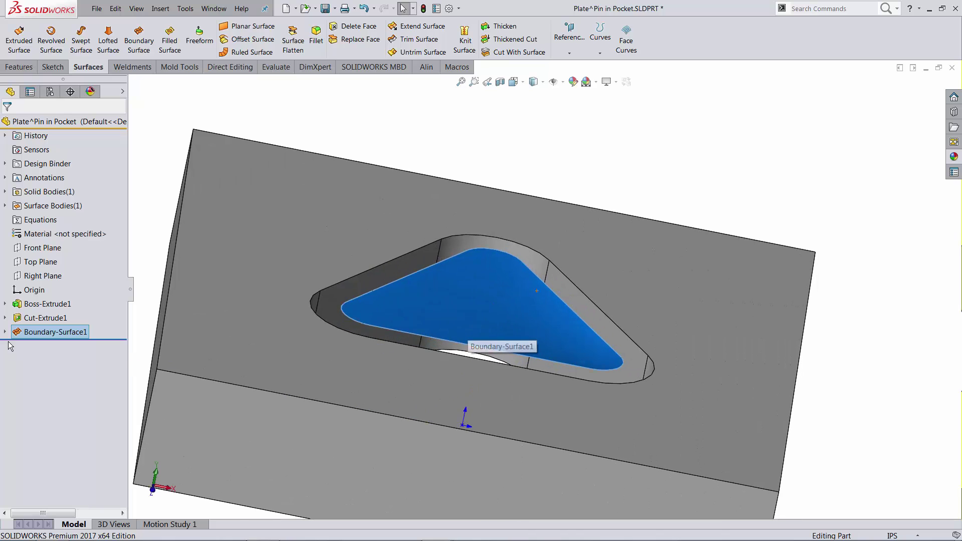
Inspect Boundary-Surface1's definition in Edit Feature, then cancel without changes
right_click(30, 332)
click(66, 243)
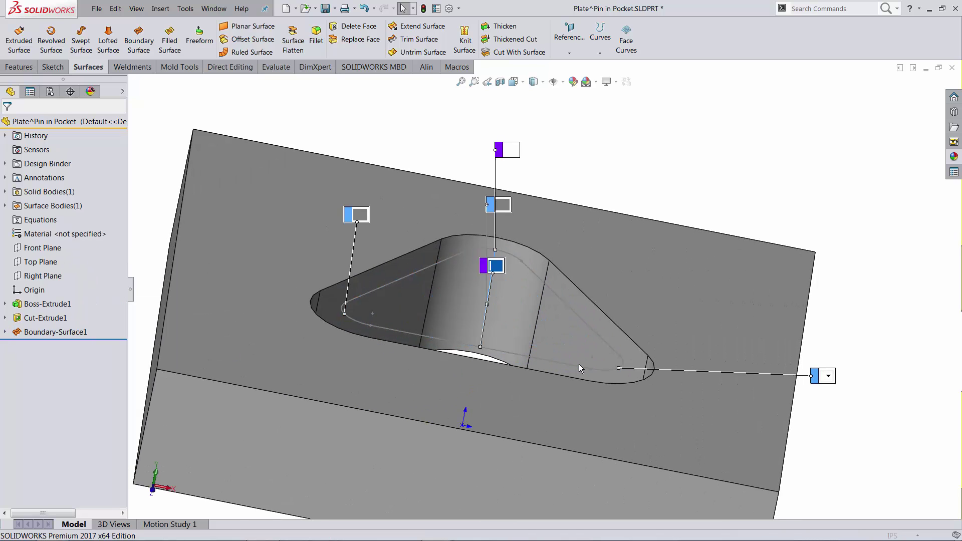
middle_drag(482, 404, 506, 401)
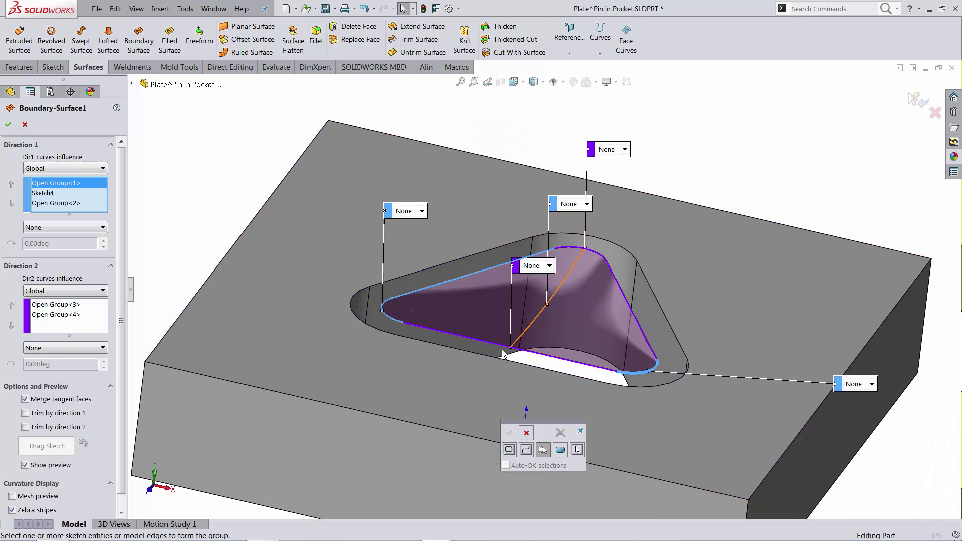
click(26, 128)
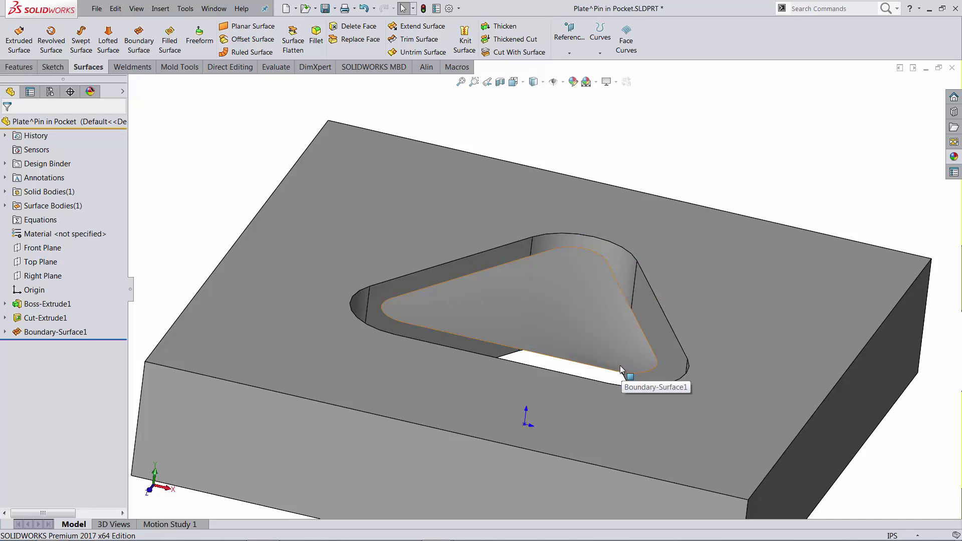
Try Untrim Surface on Boundary-Surface1 and cancel after it fails
click(584, 326)
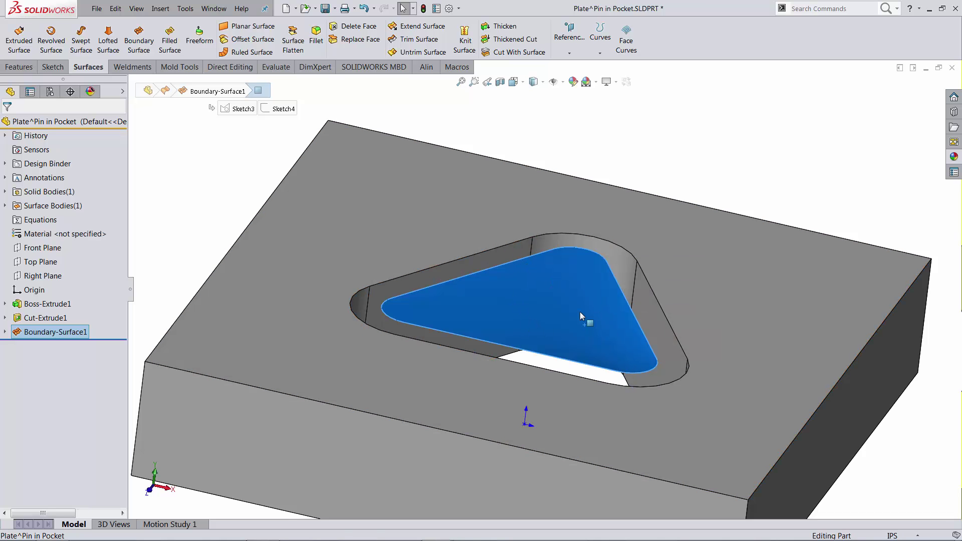
middle_drag(580, 315, 583, 413)
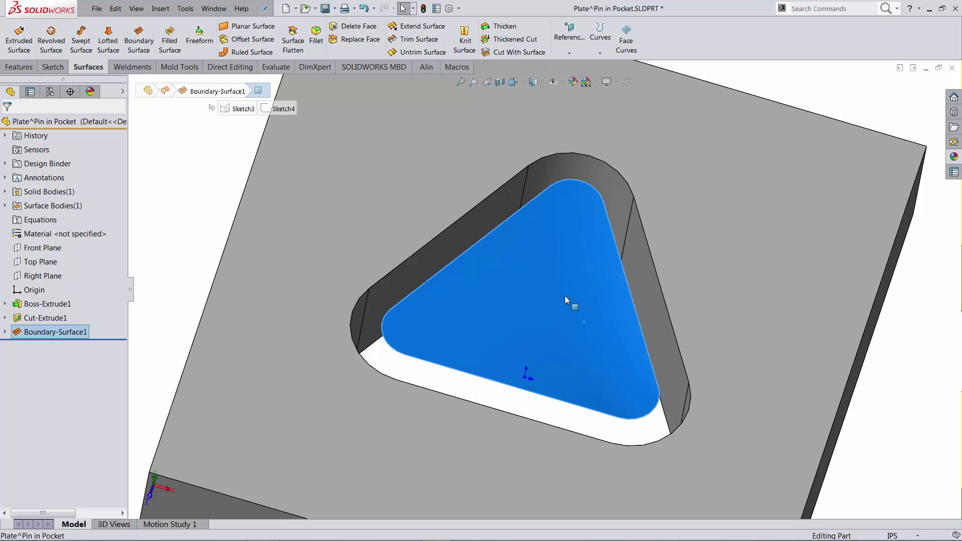
click(420, 52)
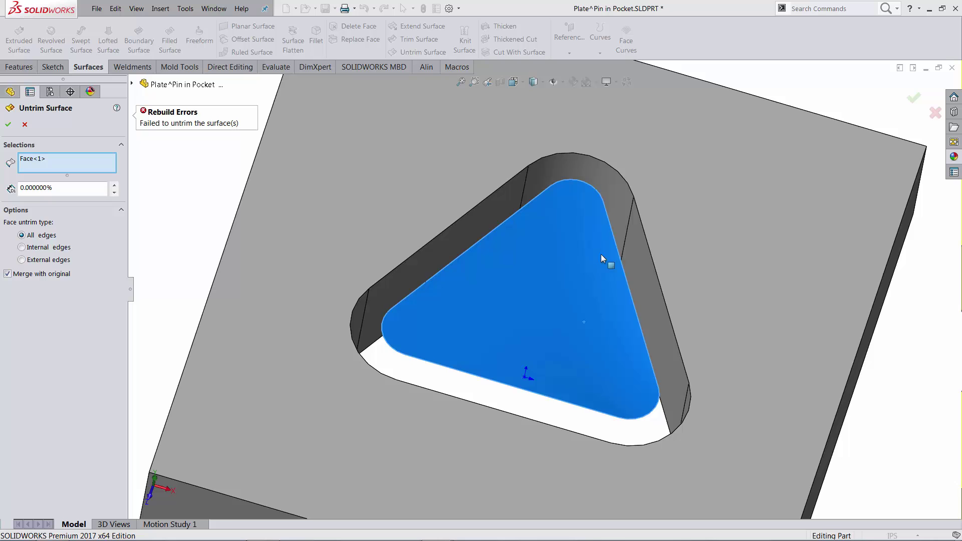
click(24, 126)
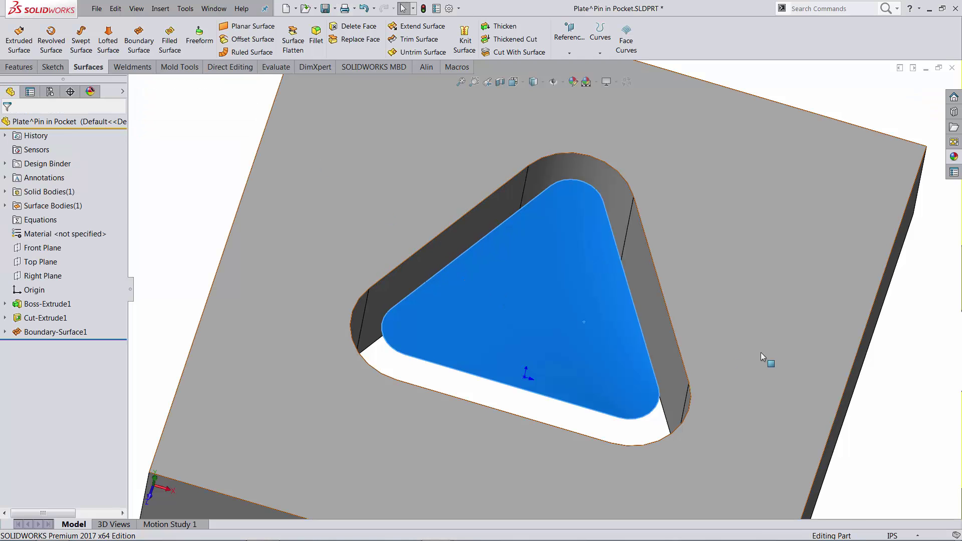
Switch back to the Free Pin in a Slot - Start assembly
key(ctrl+Tab)
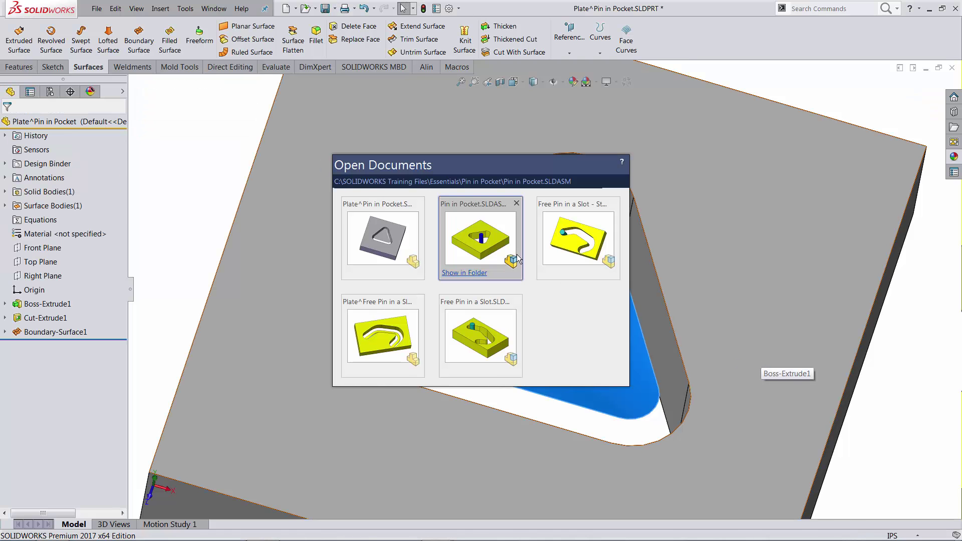
click(599, 243)
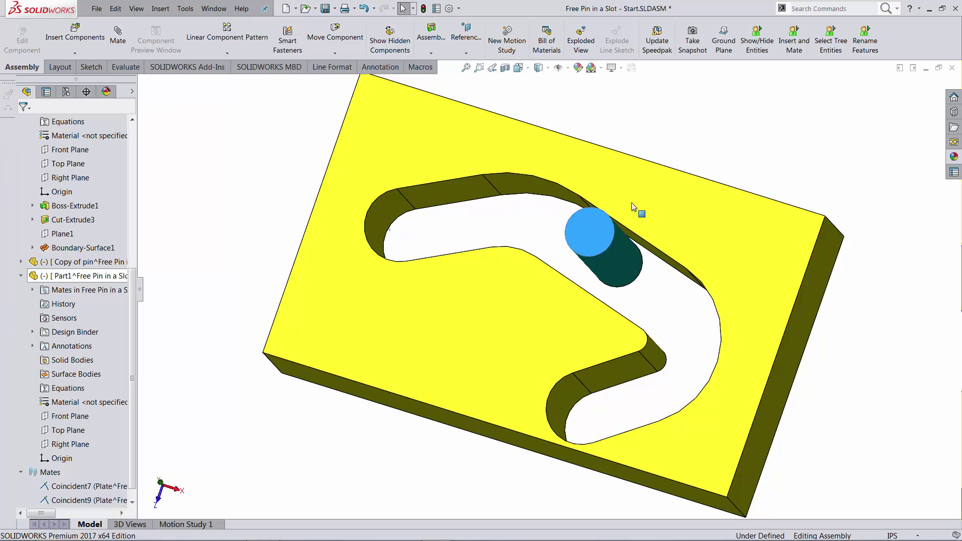